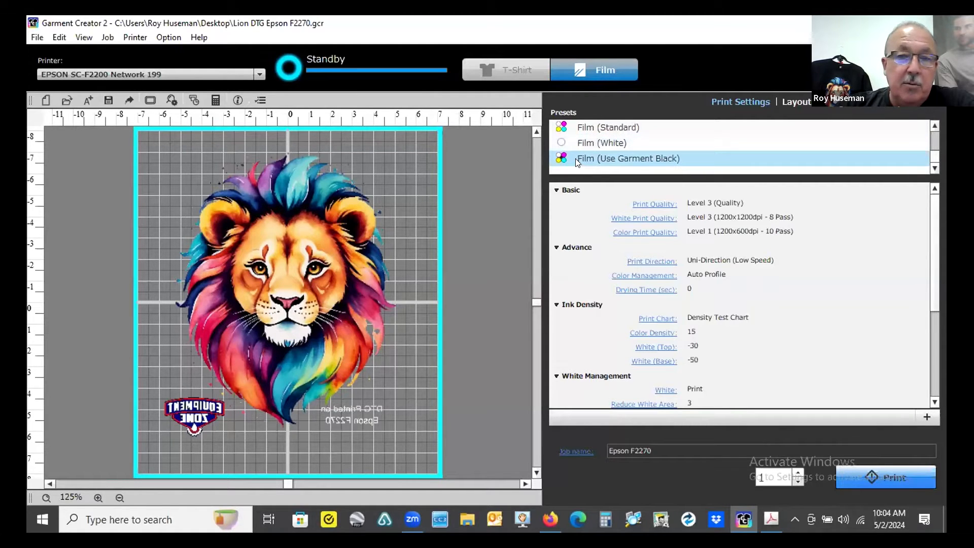
- Select the Film (Standard) preset in the print settings
{"action": "left_click", "coordinate": [567, 147]}
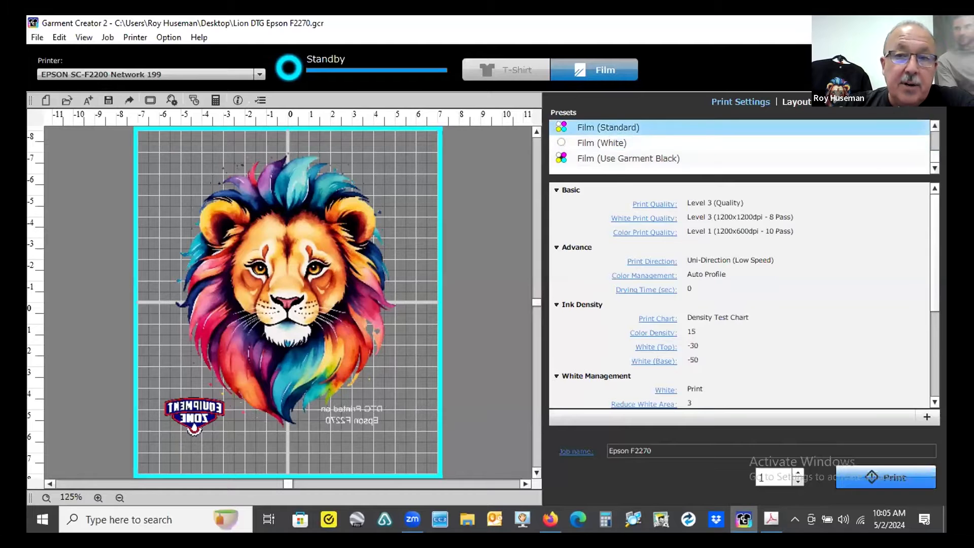
{"action": "left_click", "coordinate": [604, 132]}
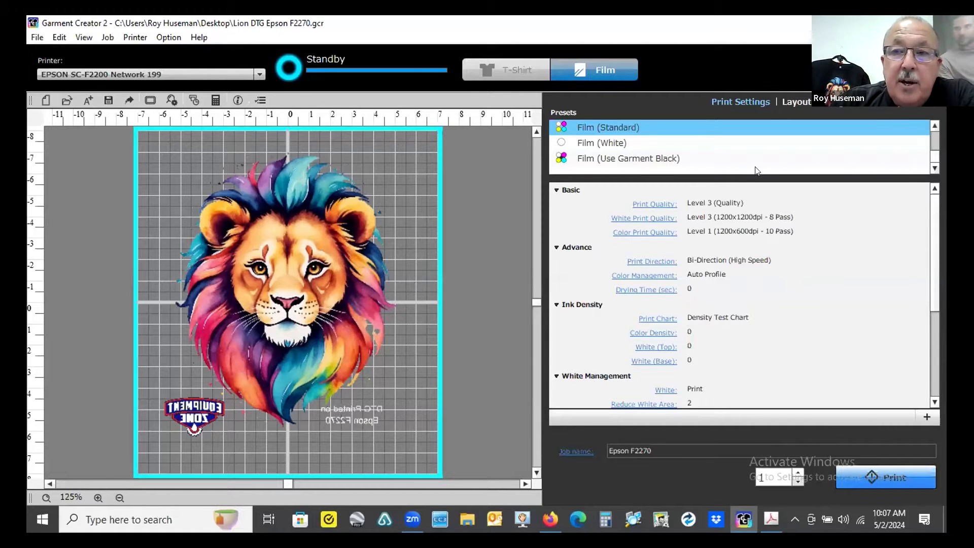
- Browse the preset list and select the Stndard DTF preset
{"action": "scroll", "coordinate": [765, 148], "scroll_direction": "up", "scroll_amount": 2}
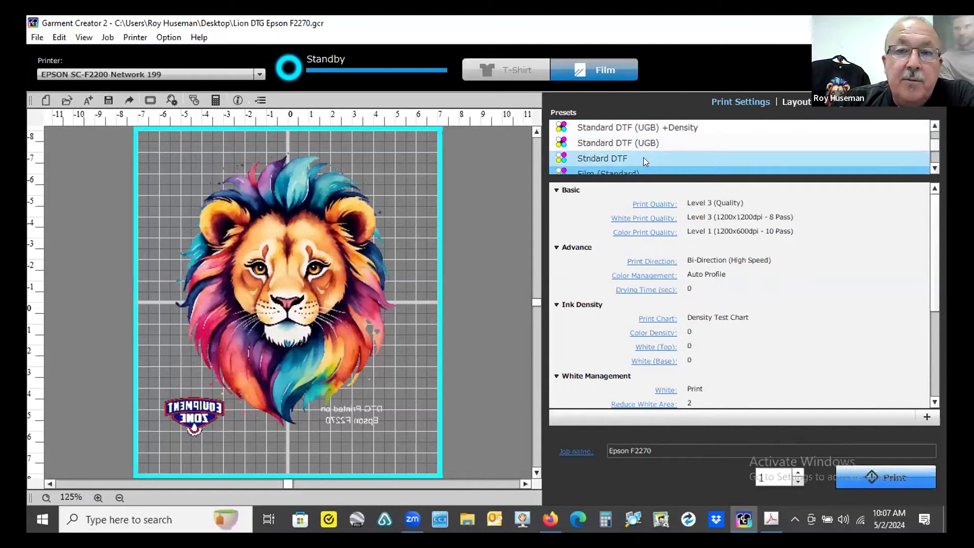
{"action": "scroll", "coordinate": [643, 157], "scroll_direction": "up", "scroll_amount": 2}
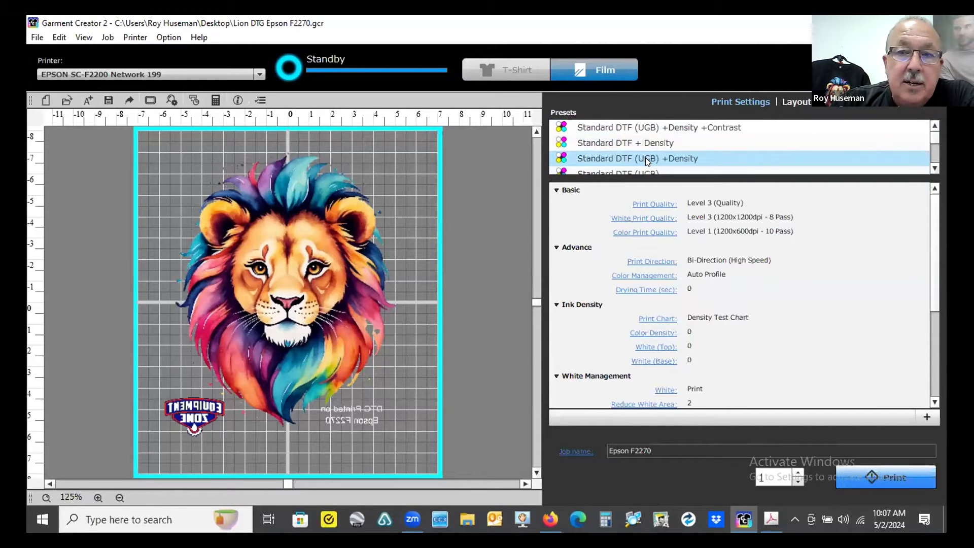
{"action": "scroll", "coordinate": [645, 157], "scroll_direction": "down", "scroll_amount": 2}
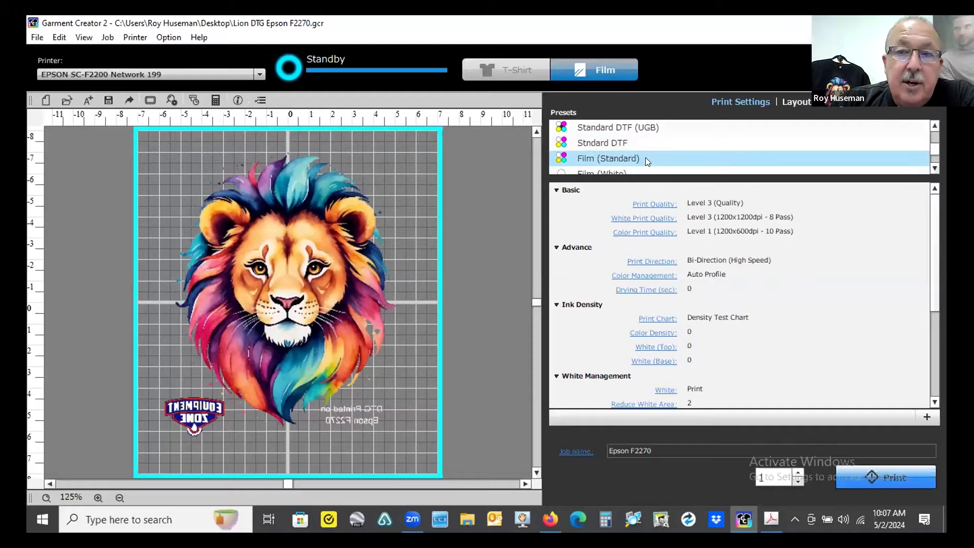
{"action": "left_click", "coordinate": [623, 144]}
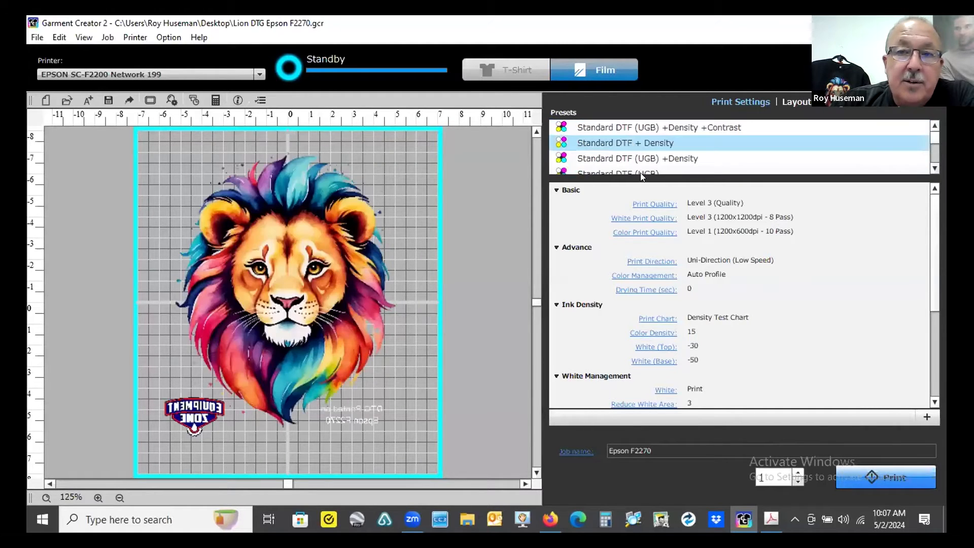
{"action": "scroll", "coordinate": [643, 147], "scroll_direction": "up", "scroll_amount": 1}
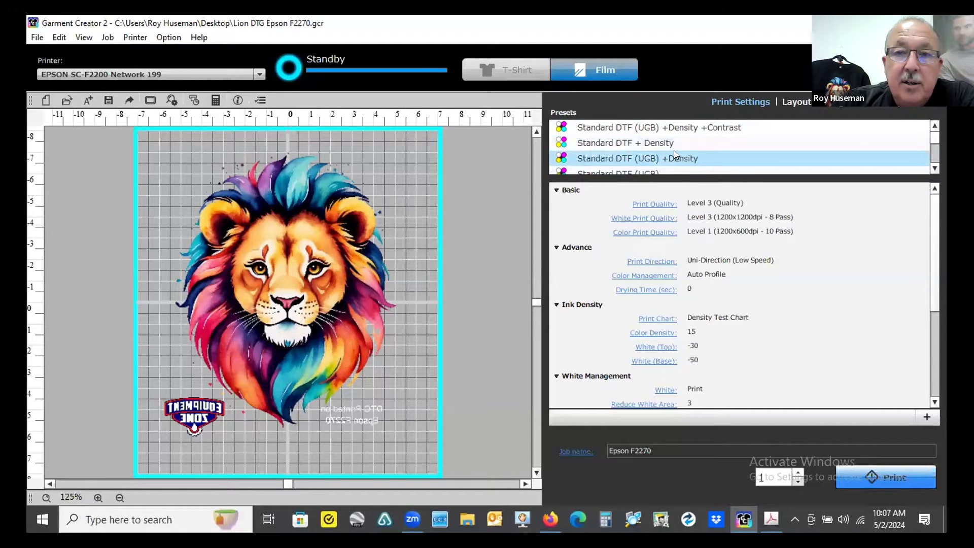
{"action": "scroll", "coordinate": [673, 154], "scroll_direction": "down", "scroll_amount": 1}
{"action": "scroll", "coordinate": [674, 155], "scroll_direction": "up", "scroll_amount": 1}
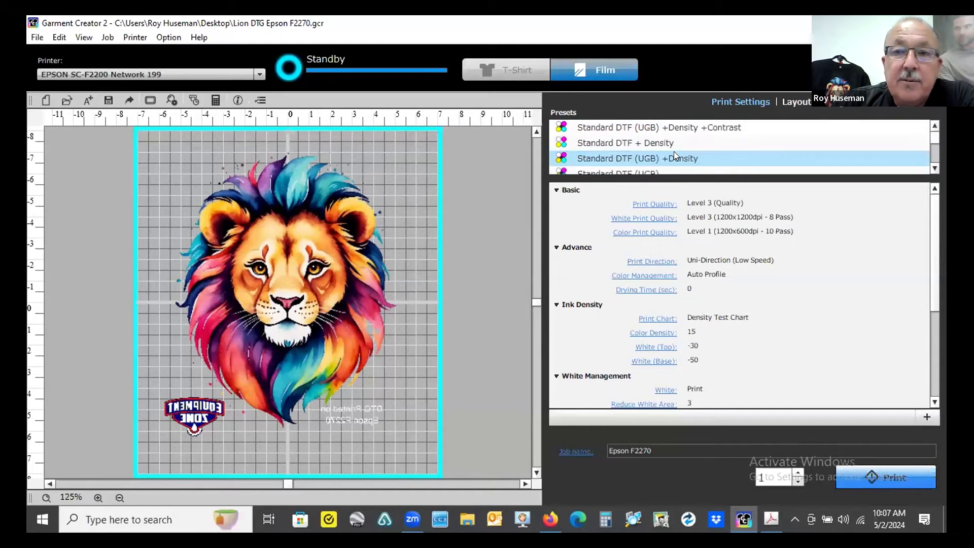
{"action": "scroll", "coordinate": [700, 160], "scroll_direction": "down", "scroll_amount": 1}
{"action": "left_click", "coordinate": [642, 127]}
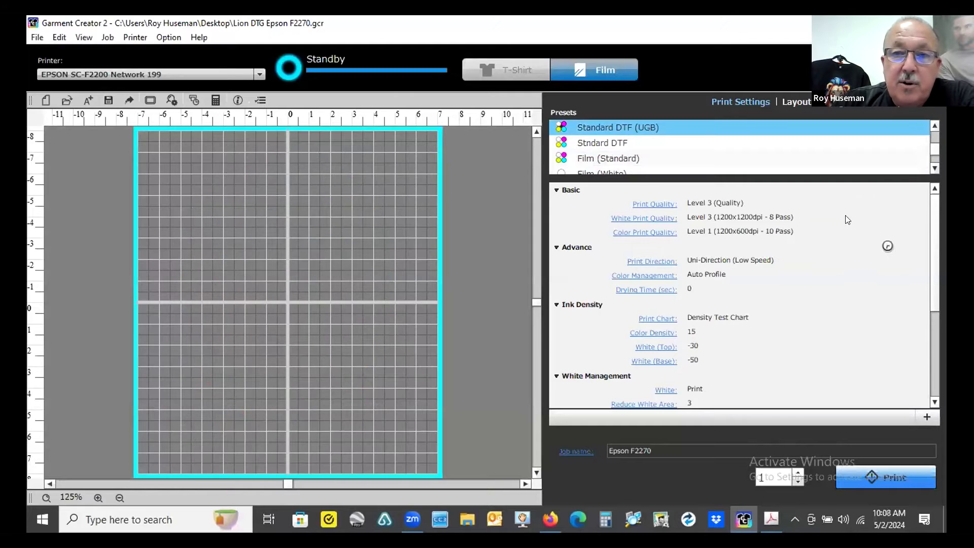
{"action": "left_click", "coordinate": [641, 144]}
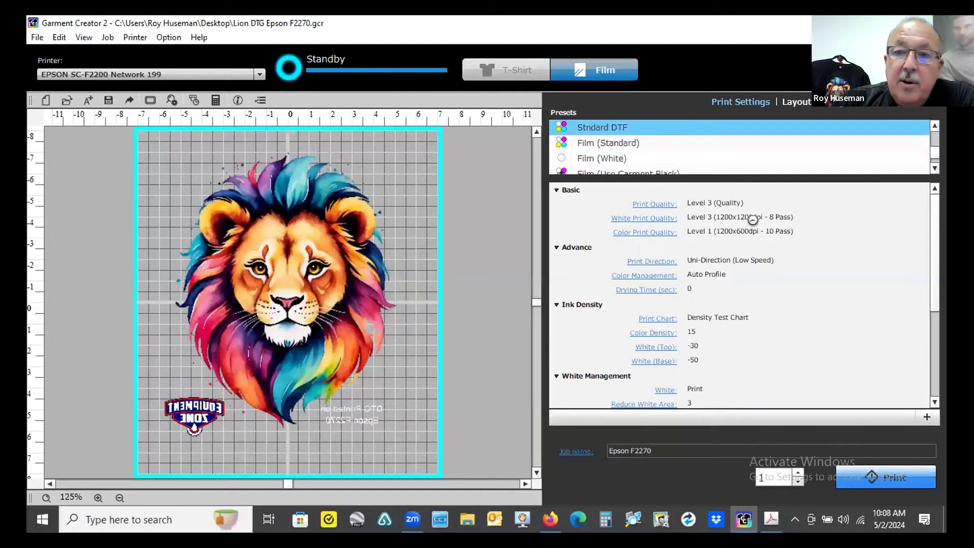
- Open the Print Quality, Print Direction and Color Management options to review their choices, keeping Level 3 (Quality)
{"action": "left_click", "coordinate": [707, 203]}
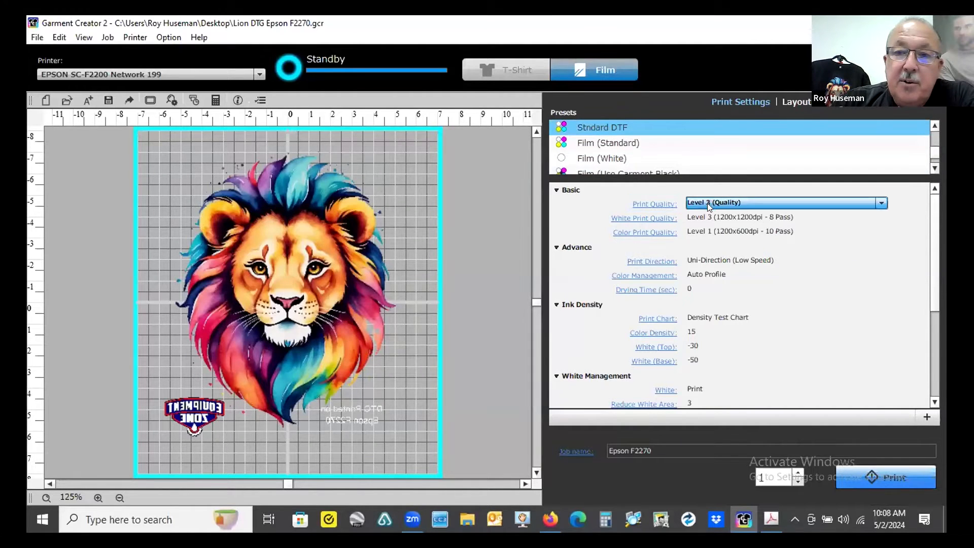
{"action": "left_click", "coordinate": [710, 201]}
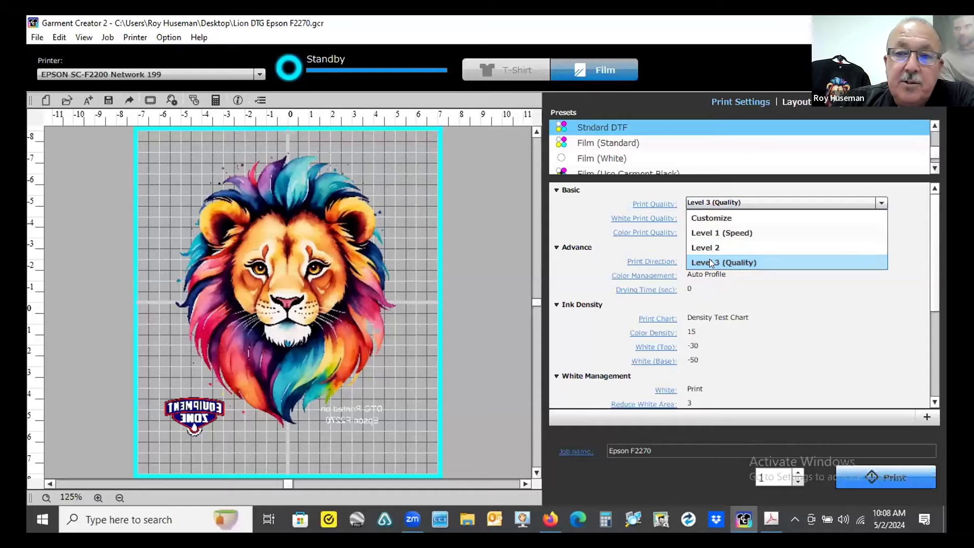
{"action": "left_click", "coordinate": [731, 202]}
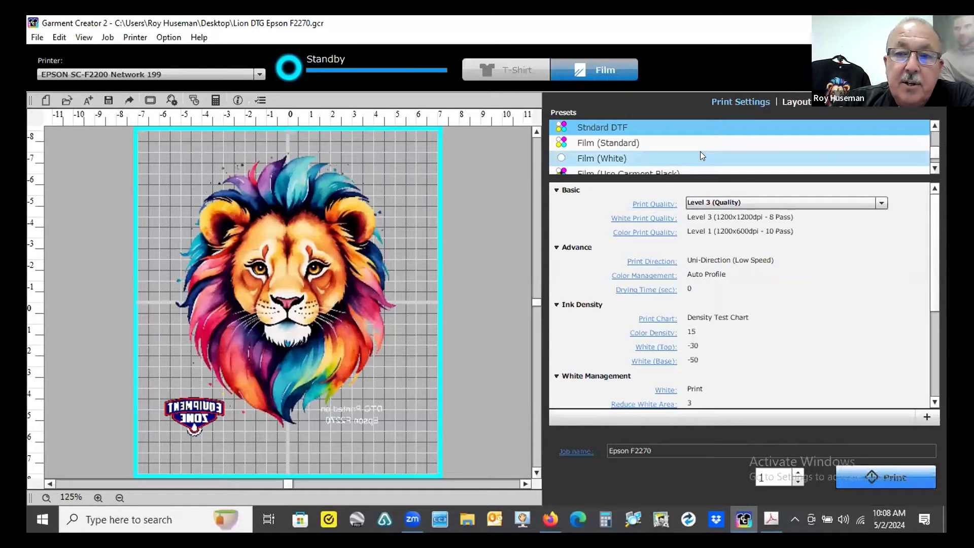
{"action": "left_click", "coordinate": [657, 262]}
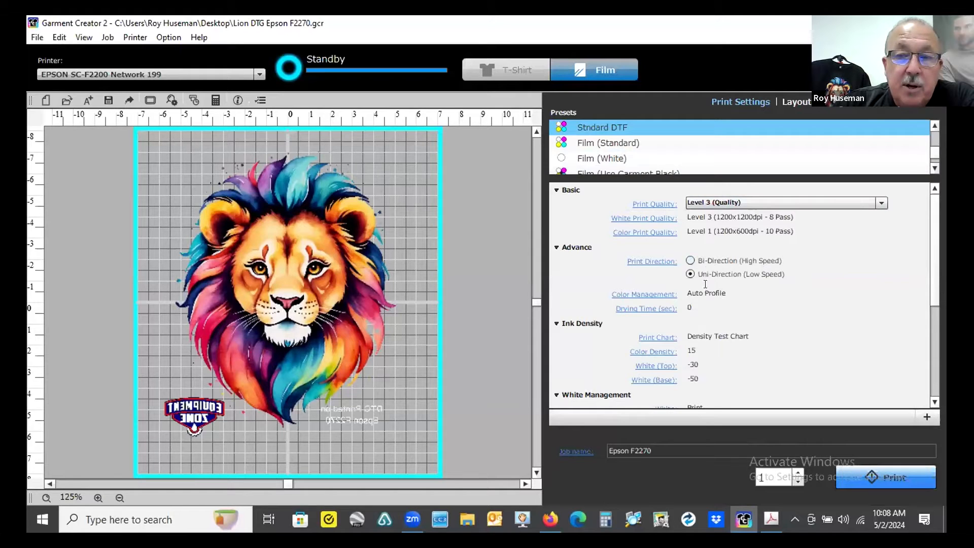
{"action": "left_click", "coordinate": [659, 294]}
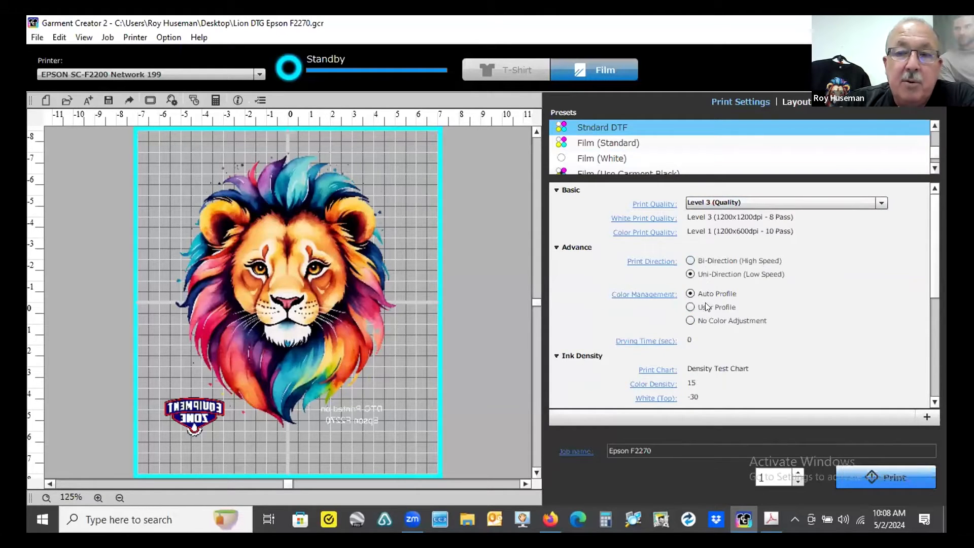
{"action": "left_click", "coordinate": [659, 294]}
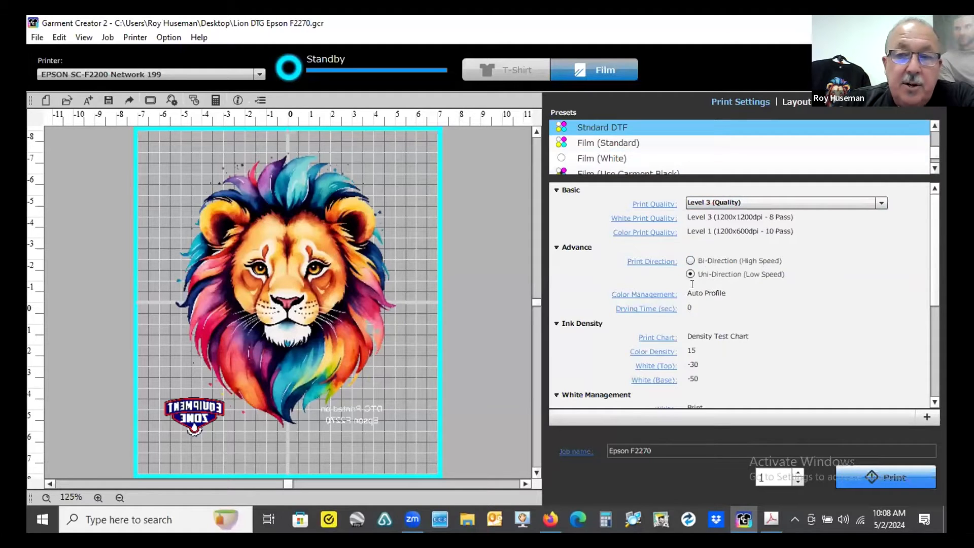
{"action": "left_click", "coordinate": [659, 263]}
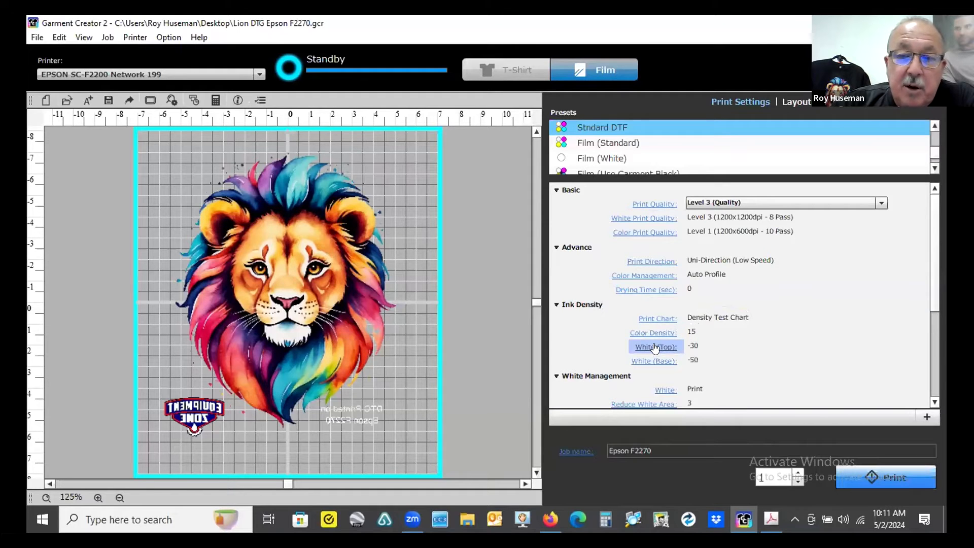
- Review the preset's White (Top) and White (Base) densities, white management and color settings
{"action": "left_click_drag", "start_coordinate": [697, 344], "coordinate": [681, 343]}
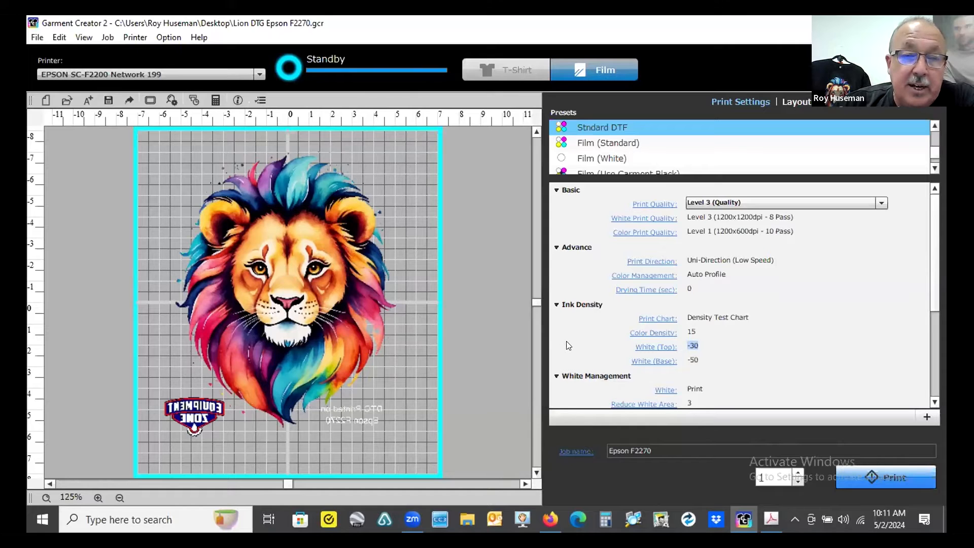
{"action": "left_click", "coordinate": [657, 363]}
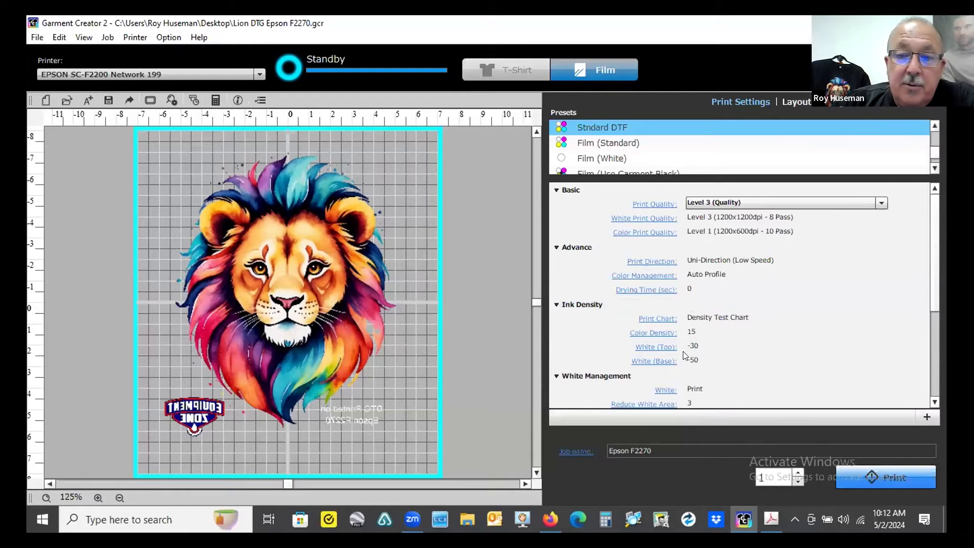
{"action": "scroll", "coordinate": [685, 350], "scroll_direction": "down", "scroll_amount": 1}
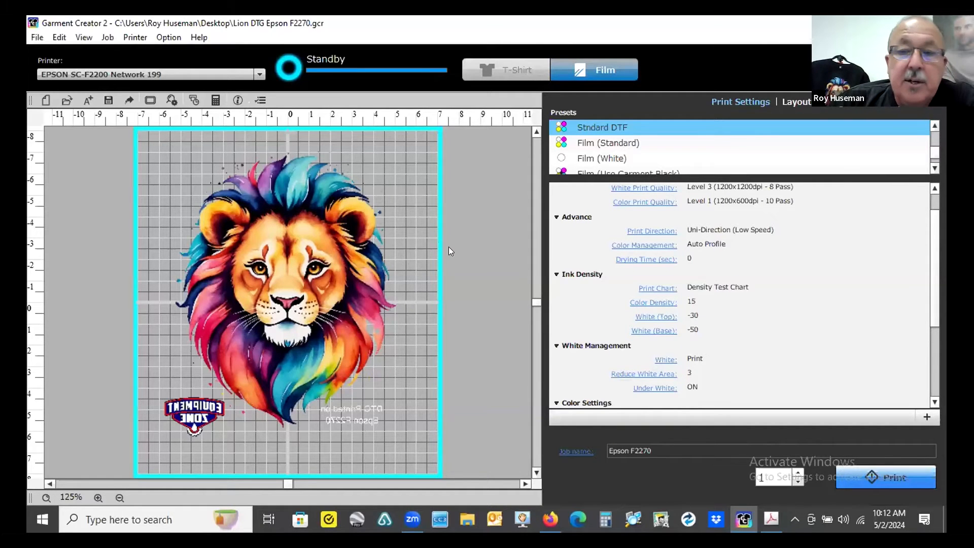
{"action": "scroll", "coordinate": [925, 301], "scroll_direction": "down", "scroll_amount": 1}
{"action": "left_click_drag", "start_coordinate": [933, 292], "coordinate": [916, 355]}
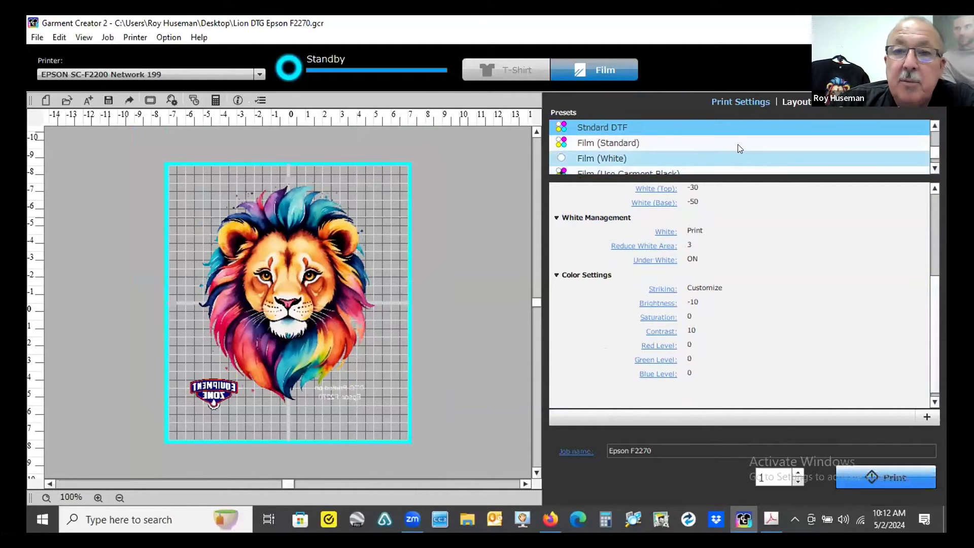
- Select the Standard DTF (UGB) +Density preset
{"action": "scroll", "coordinate": [738, 144], "scroll_direction": "up", "scroll_amount": 1}
{"action": "scroll", "coordinate": [736, 150], "scroll_direction": "up", "scroll_amount": 1}
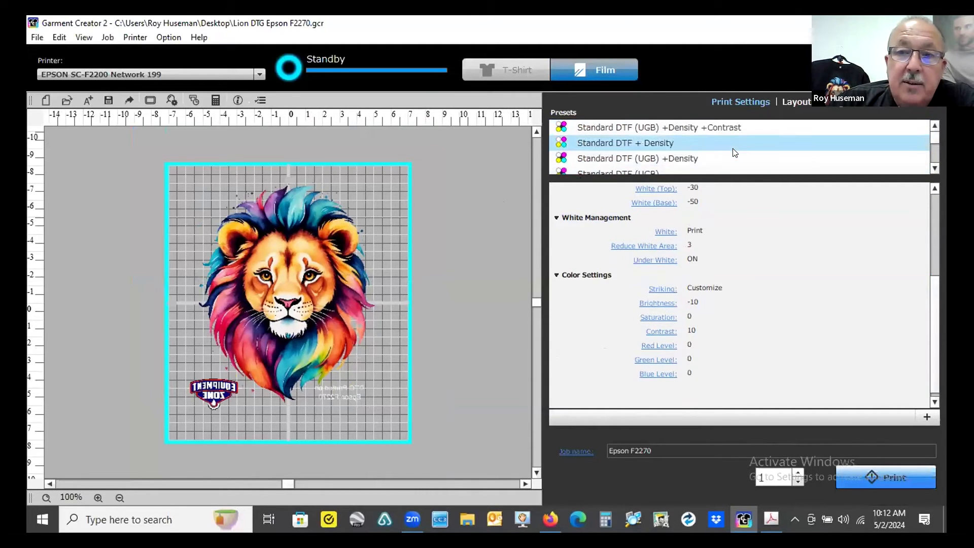
{"action": "left_click", "coordinate": [597, 159]}
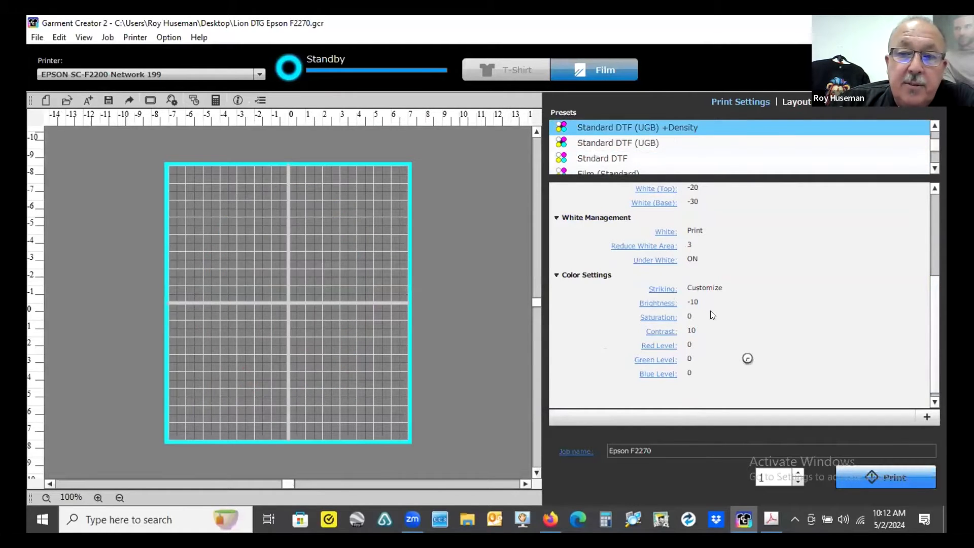
- Scroll through this preset's ink density, white management and color settings to compare them
{"action": "scroll", "coordinate": [702, 253], "scroll_direction": "up", "scroll_amount": 1}
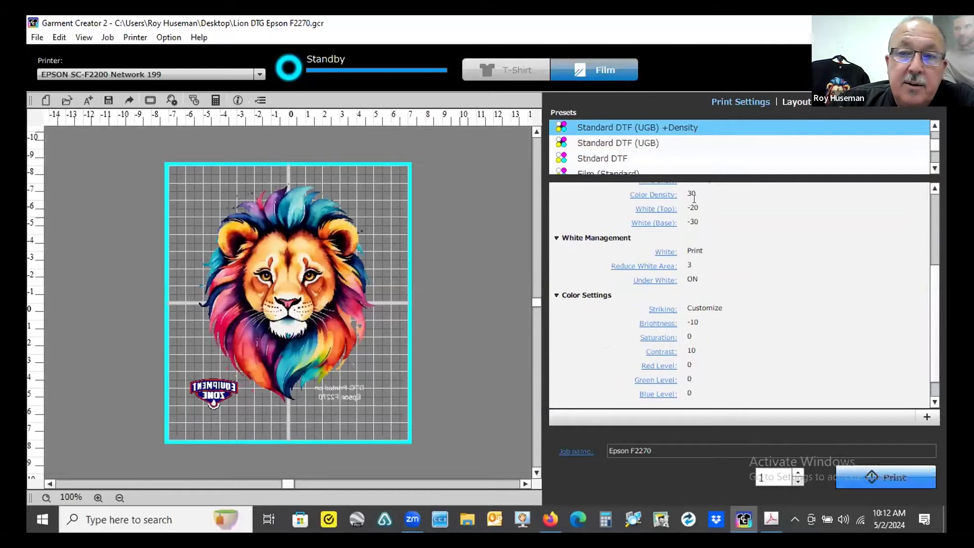
{"action": "scroll", "coordinate": [710, 222], "scroll_direction": "up", "scroll_amount": 1}
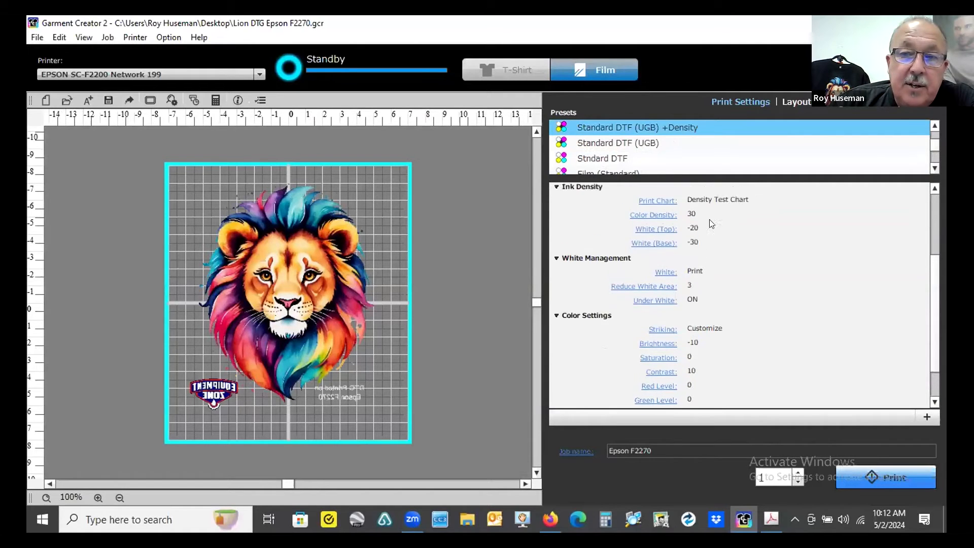
{"action": "scroll", "coordinate": [713, 243], "scroll_direction": "up", "scroll_amount": 2}
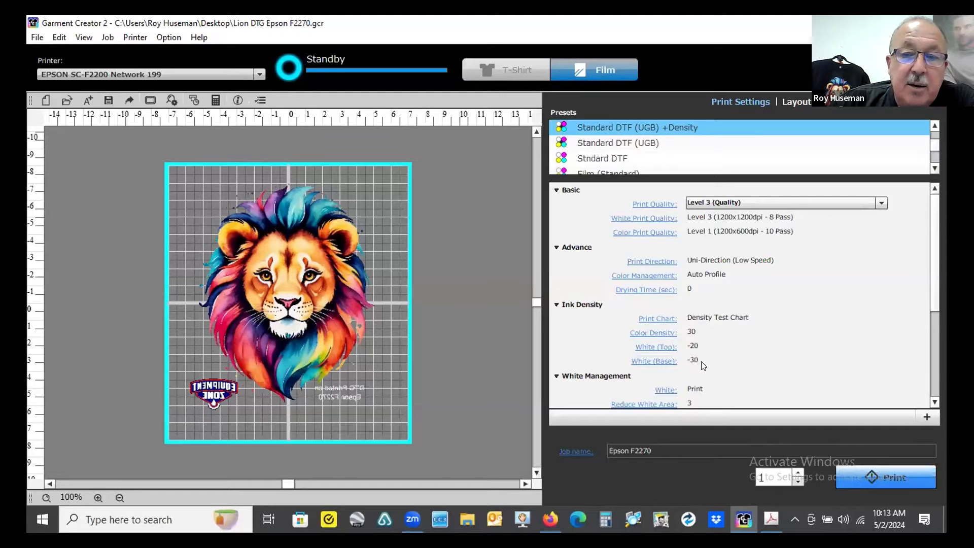
{"action": "scroll", "coordinate": [702, 361], "scroll_direction": "down", "scroll_amount": 1}
{"action": "scroll", "coordinate": [701, 358], "scroll_direction": "down", "scroll_amount": 3}
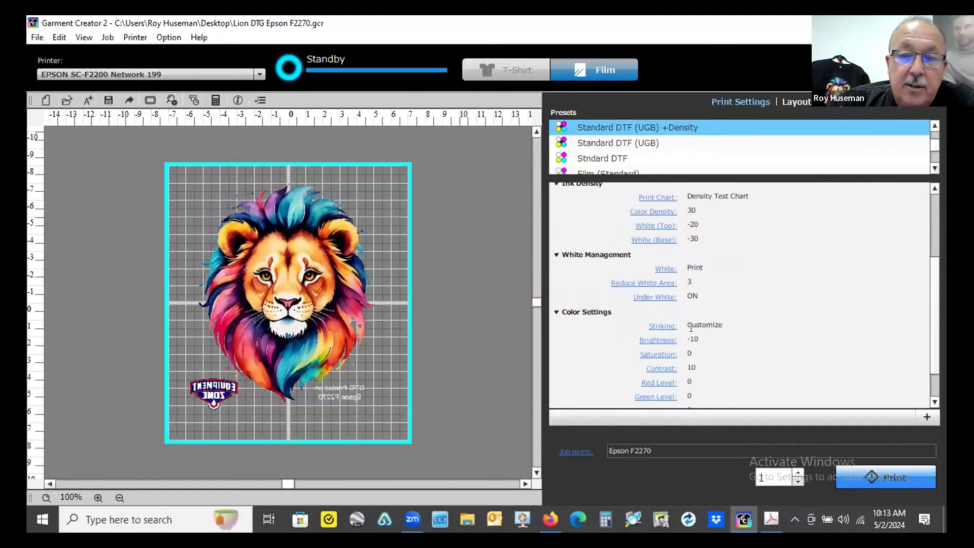
{"action": "scroll", "coordinate": [682, 329], "scroll_direction": "up", "scroll_amount": 4}
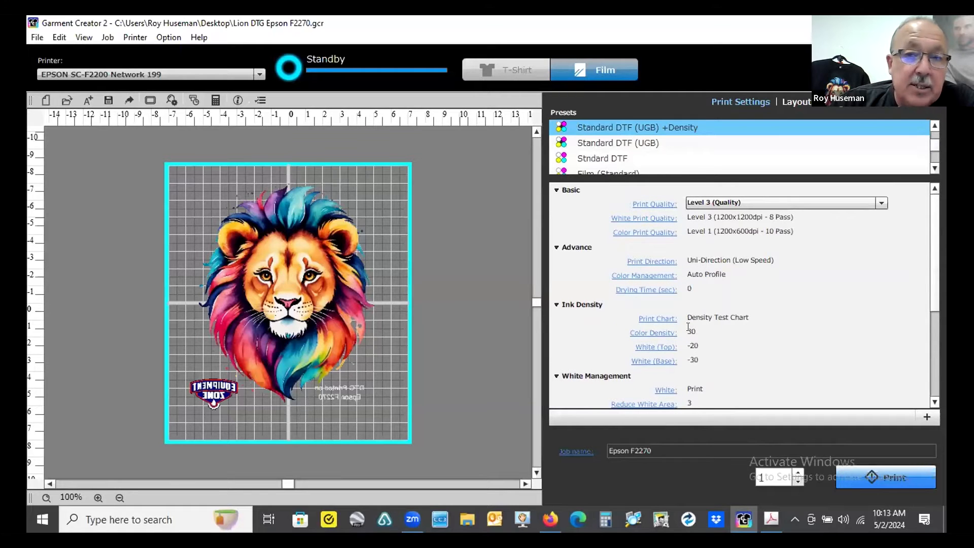
- Select the Standard DTF (UGB) +Density +Contrast preset and review its color settings
{"action": "scroll", "coordinate": [710, 156], "scroll_direction": "up", "scroll_amount": 2}
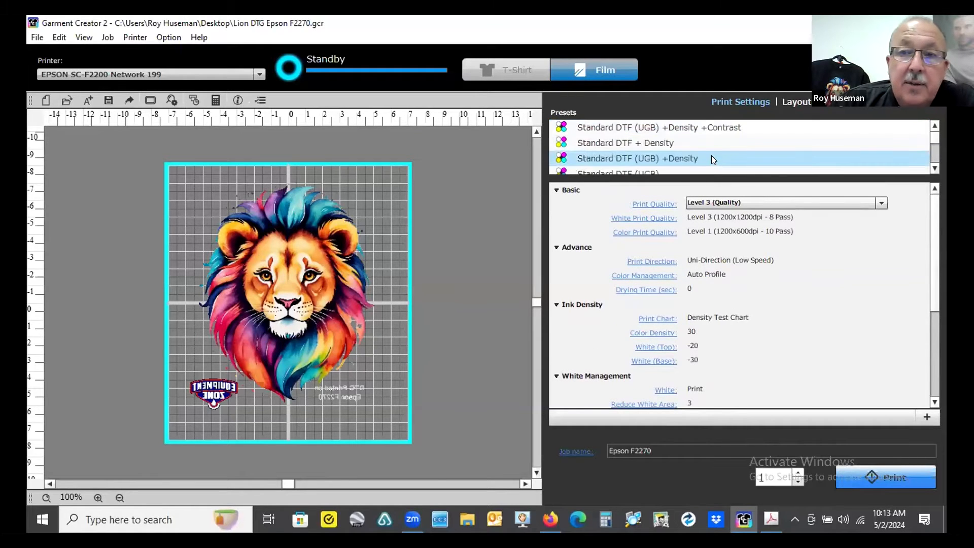
{"action": "left_click", "coordinate": [688, 127]}
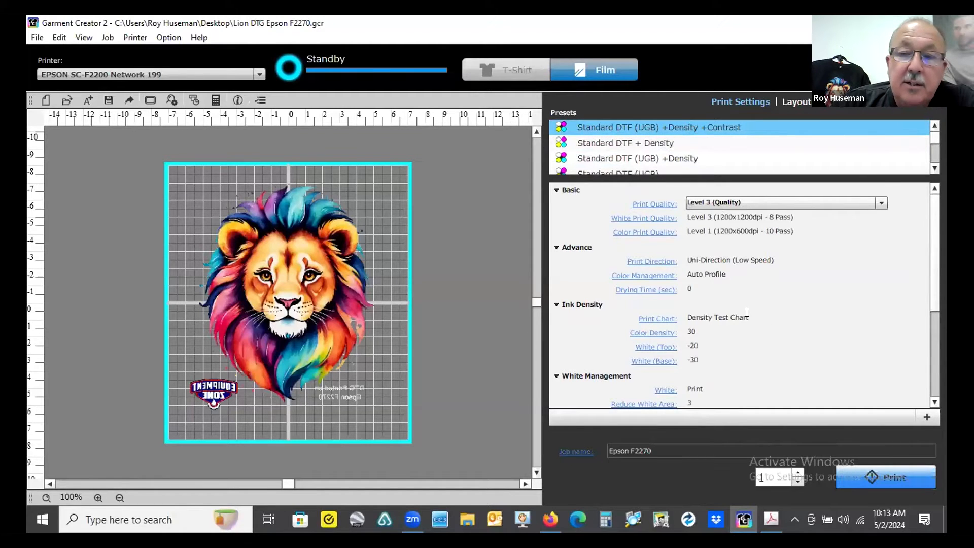
{"action": "scroll", "coordinate": [750, 315], "scroll_direction": "down", "scroll_amount": 1}
{"action": "scroll", "coordinate": [751, 311], "scroll_direction": "down", "scroll_amount": 6}
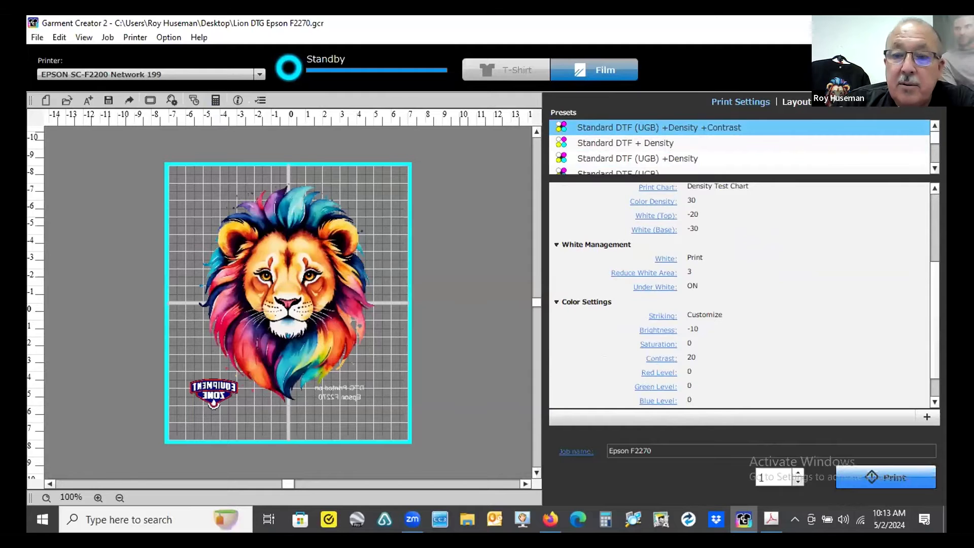
- Switch to Adobe Acrobat and scroll through the Garment Creator DTF.pdf sample print comparison
{"action": "left_click", "coordinate": [771, 520]}
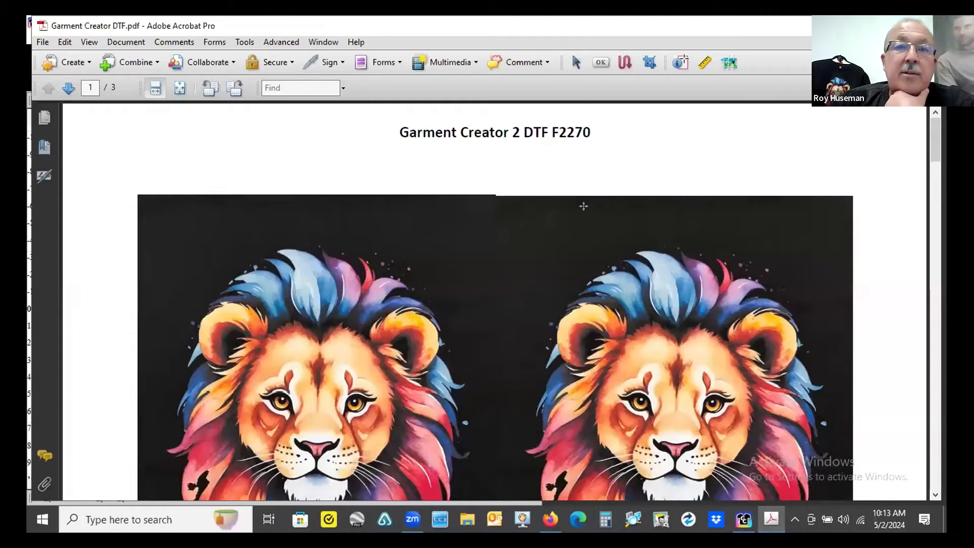
{"action": "scroll", "coordinate": [583, 206], "scroll_direction": "down", "scroll_amount": 5}
{"action": "scroll", "coordinate": [583, 205], "scroll_direction": "up", "scroll_amount": 1}
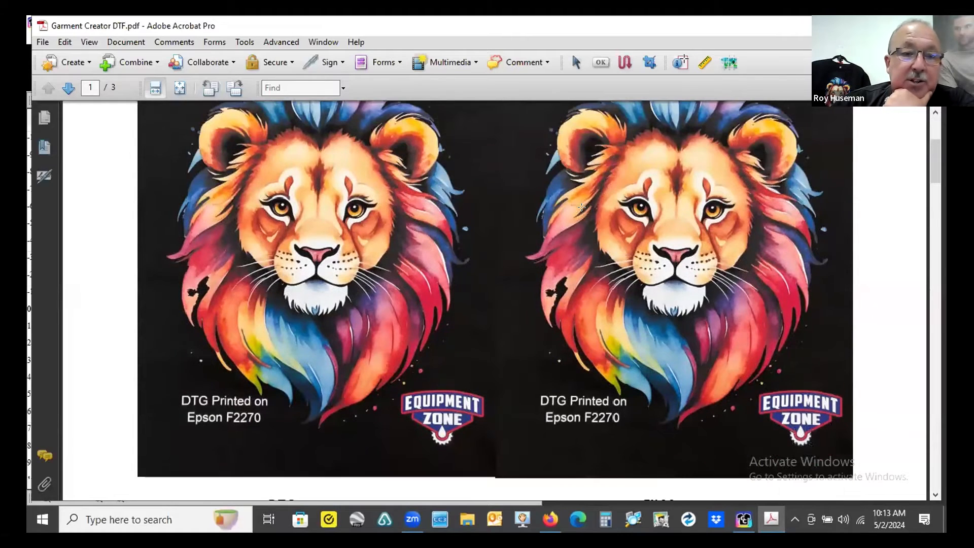
{"action": "scroll", "coordinate": [577, 205], "scroll_direction": "up", "scroll_amount": 2}
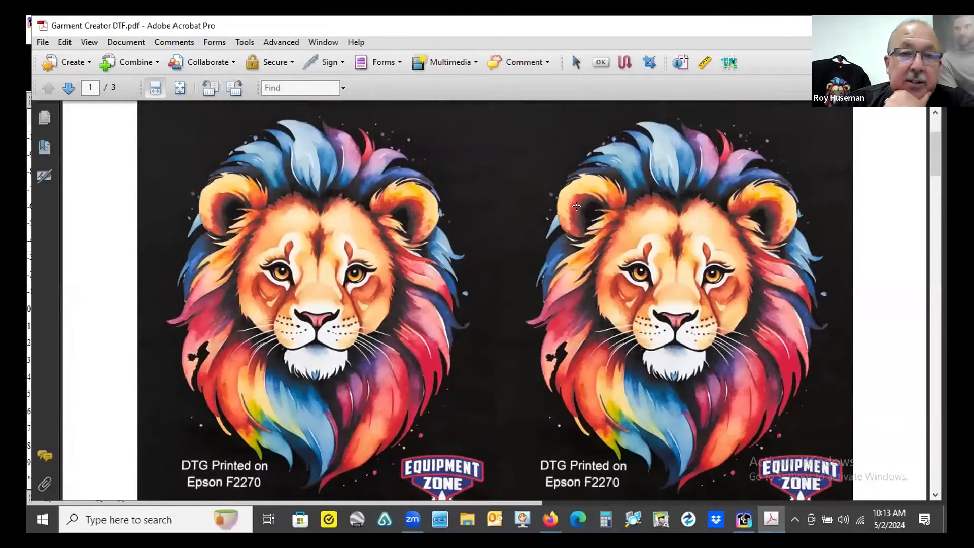
{"action": "scroll", "coordinate": [345, 279], "scroll_direction": "down", "scroll_amount": 2}
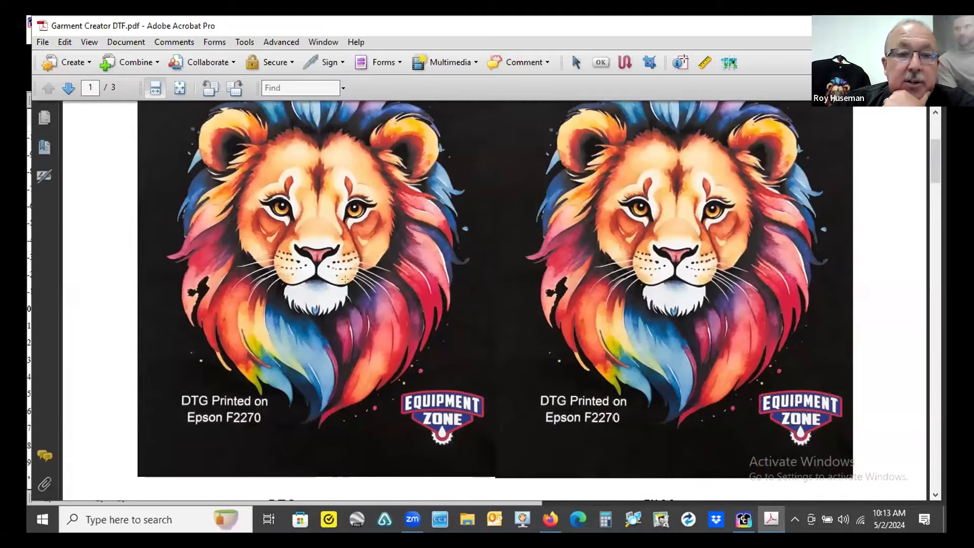
- Scroll back and forth on the first page to compare the DTG and FILM lion prints side by side
{"action": "scroll", "coordinate": [345, 279], "scroll_direction": "down", "scroll_amount": 3}
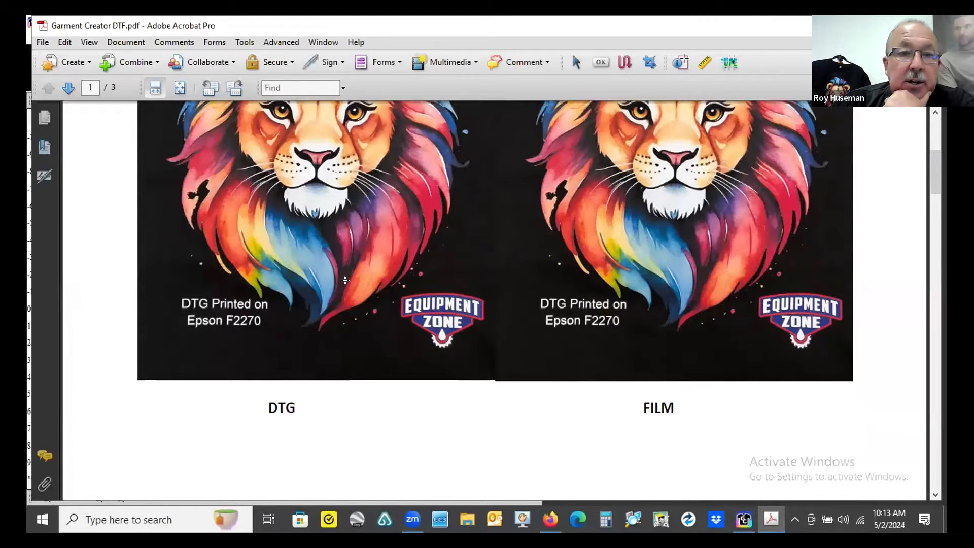
{"action": "scroll", "coordinate": [345, 279], "scroll_direction": "up", "scroll_amount": 4}
{"action": "scroll", "coordinate": [346, 290], "scroll_direction": "down", "scroll_amount": 3}
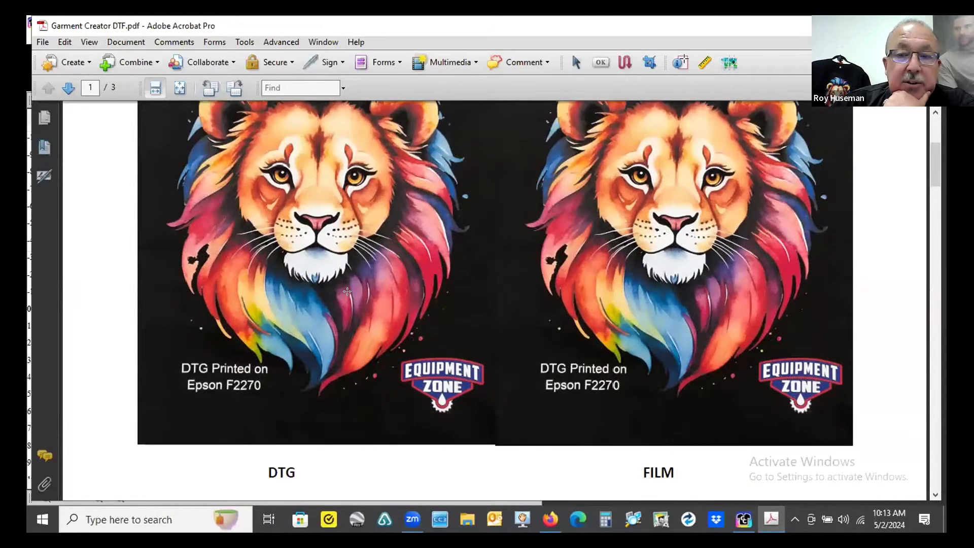
{"action": "scroll", "coordinate": [630, 315], "scroll_direction": "up", "scroll_amount": 2}
{"action": "scroll", "coordinate": [701, 355], "scroll_direction": "up", "scroll_amount": 3}
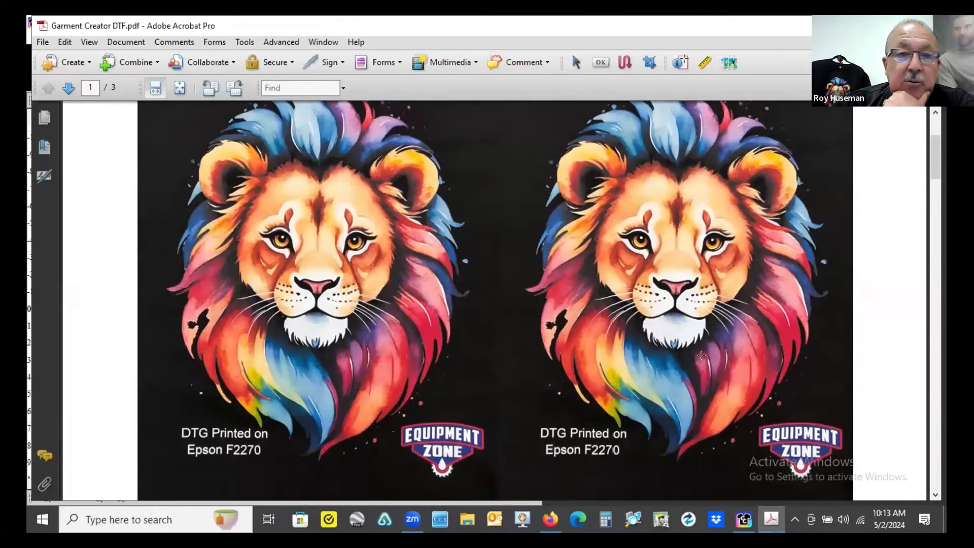
{"action": "scroll", "coordinate": [701, 351], "scroll_direction": "down", "scroll_amount": 1}
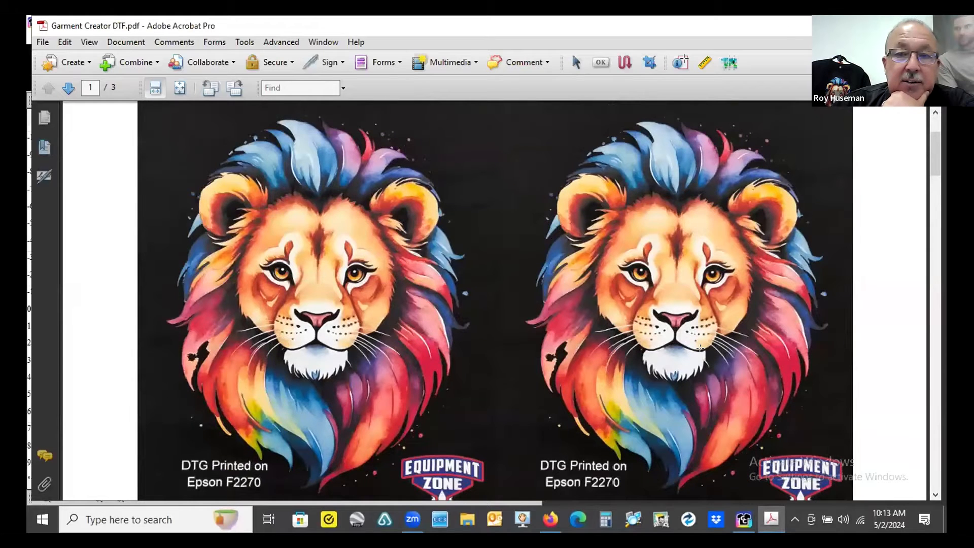
{"action": "scroll", "coordinate": [700, 349], "scroll_direction": "down", "scroll_amount": 3}
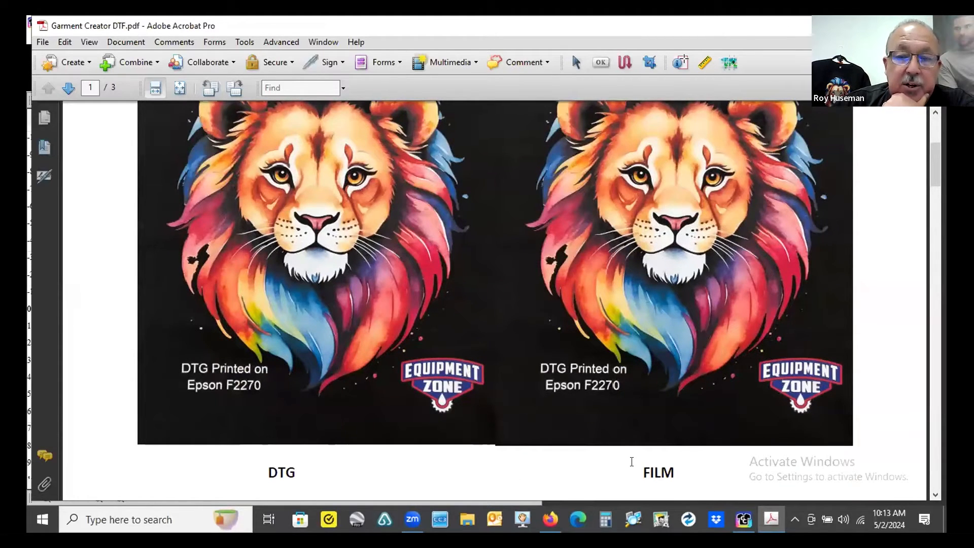
{"action": "double_click", "coordinate": [650, 469]}
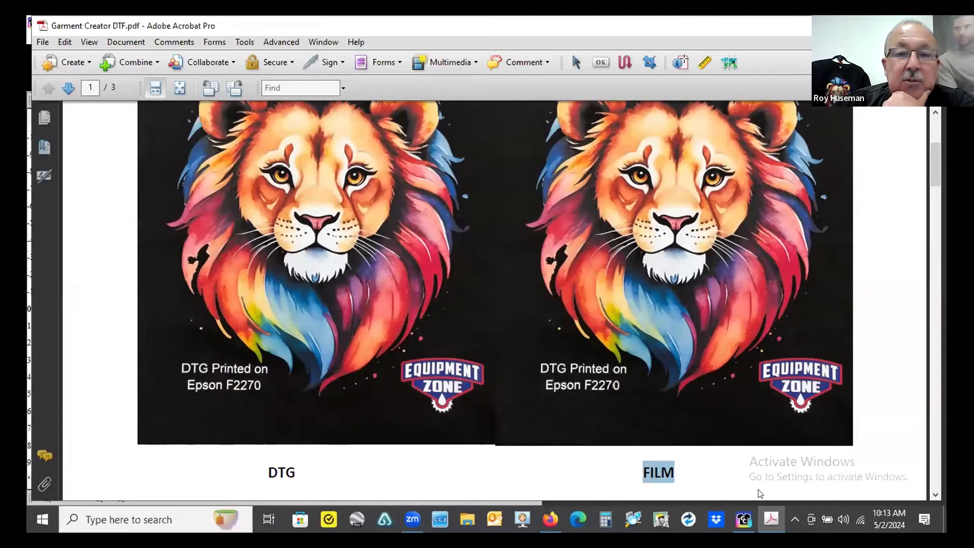
{"action": "scroll", "coordinate": [694, 339], "scroll_direction": "up", "scroll_amount": 2}
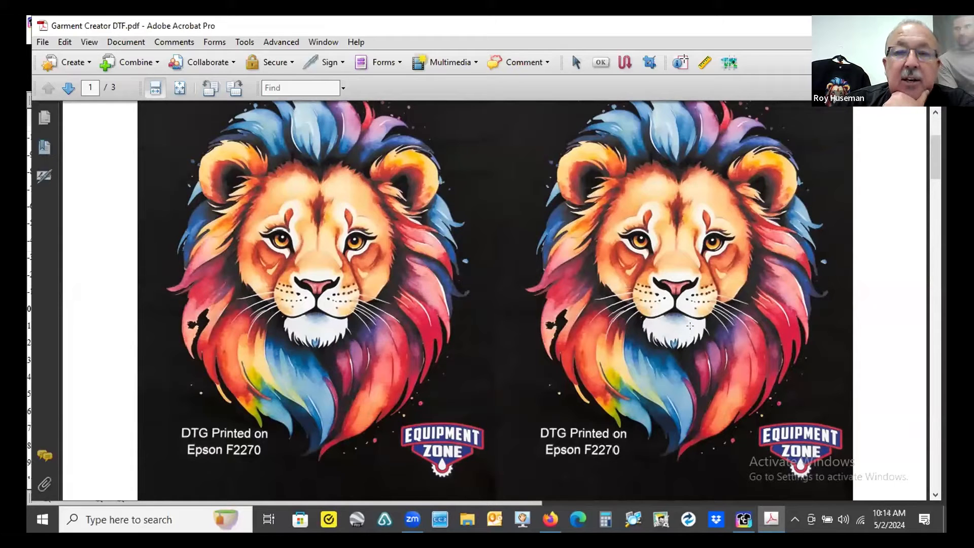
{"action": "scroll", "coordinate": [723, 334], "scroll_direction": "down", "scroll_amount": 1}
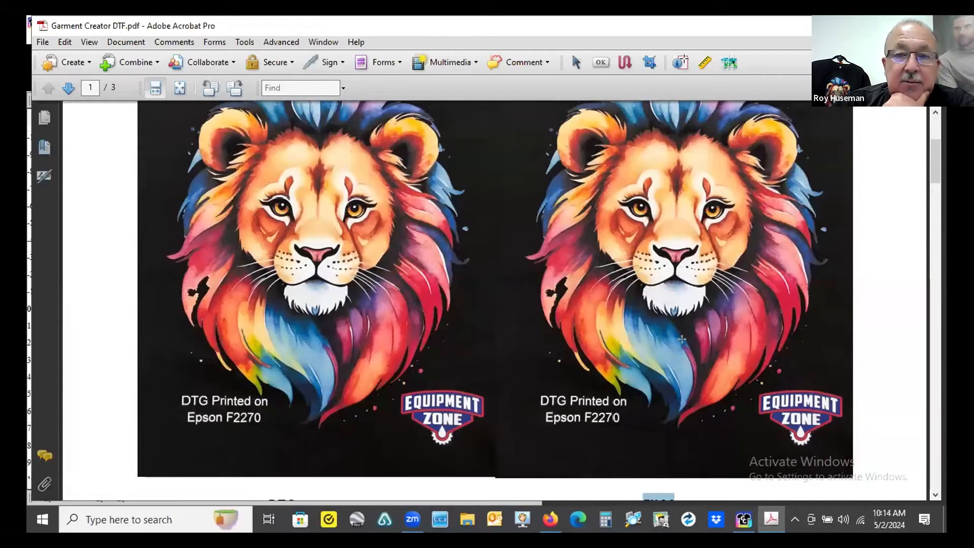
{"action": "scroll", "coordinate": [683, 340], "scroll_direction": "up", "scroll_amount": 2}
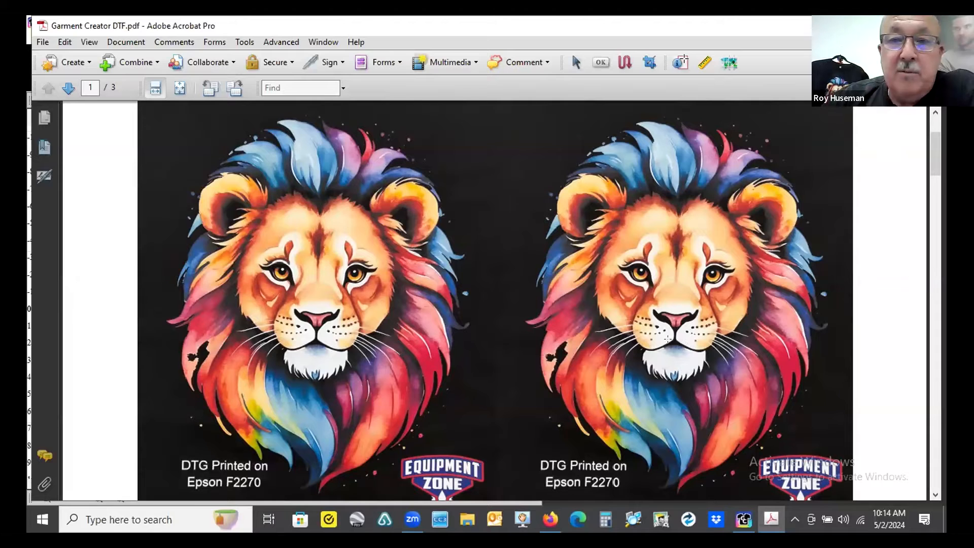
{"action": "scroll", "coordinate": [550, 303], "scroll_direction": "down", "scroll_amount": 4}
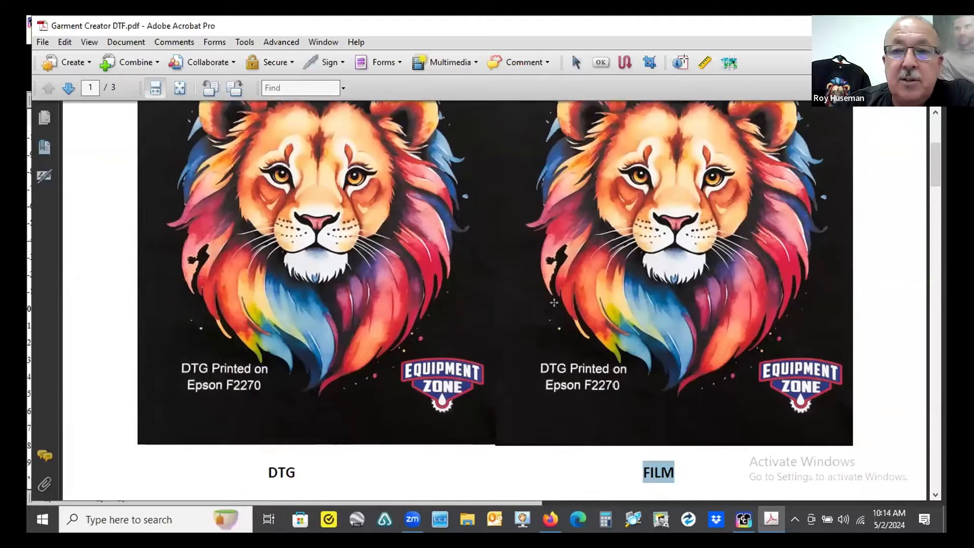
{"action": "scroll", "coordinate": [553, 302], "scroll_direction": "up", "scroll_amount": 3}
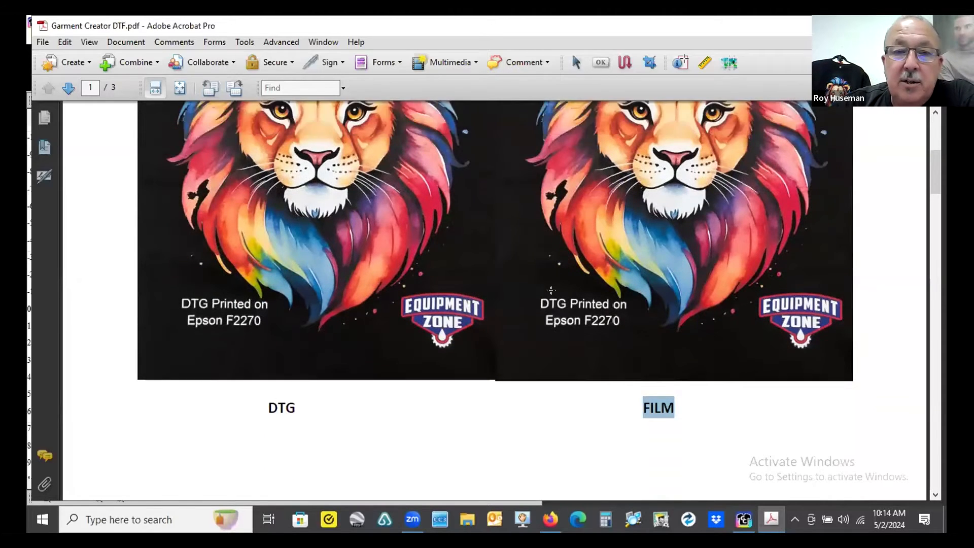
{"action": "scroll", "coordinate": [552, 300], "scroll_direction": "up", "scroll_amount": 1}
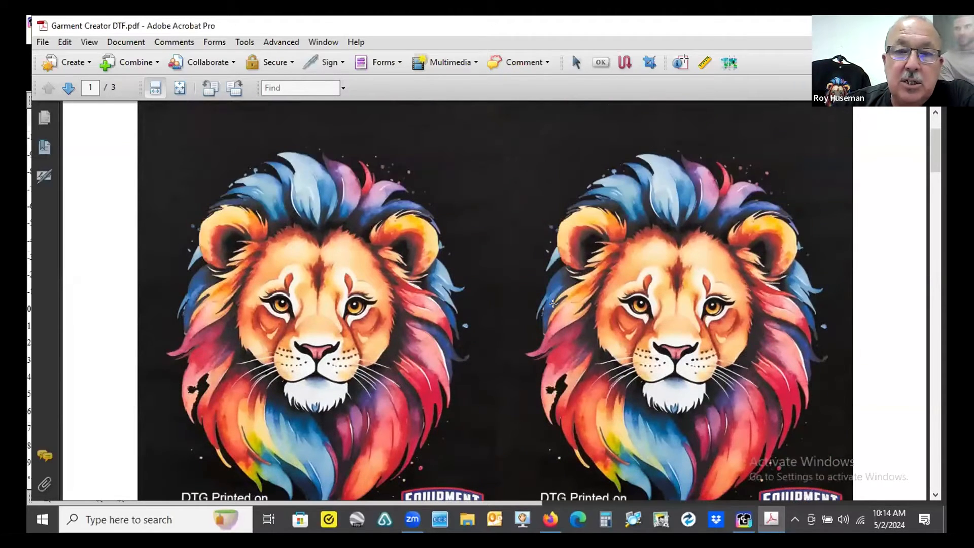
{"action": "scroll", "coordinate": [552, 303], "scroll_direction": "down", "scroll_amount": 2}
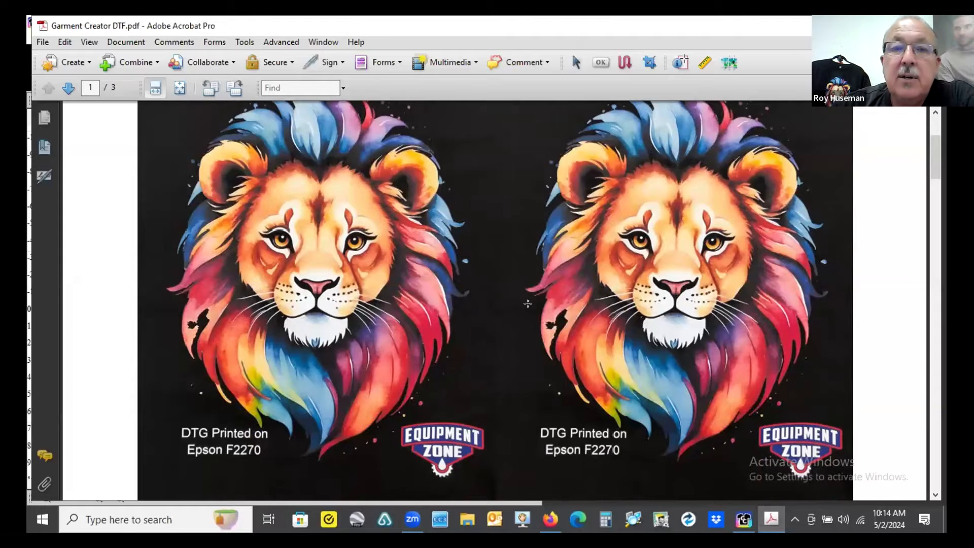
{"action": "scroll", "coordinate": [612, 350], "scroll_direction": "down", "scroll_amount": 5}
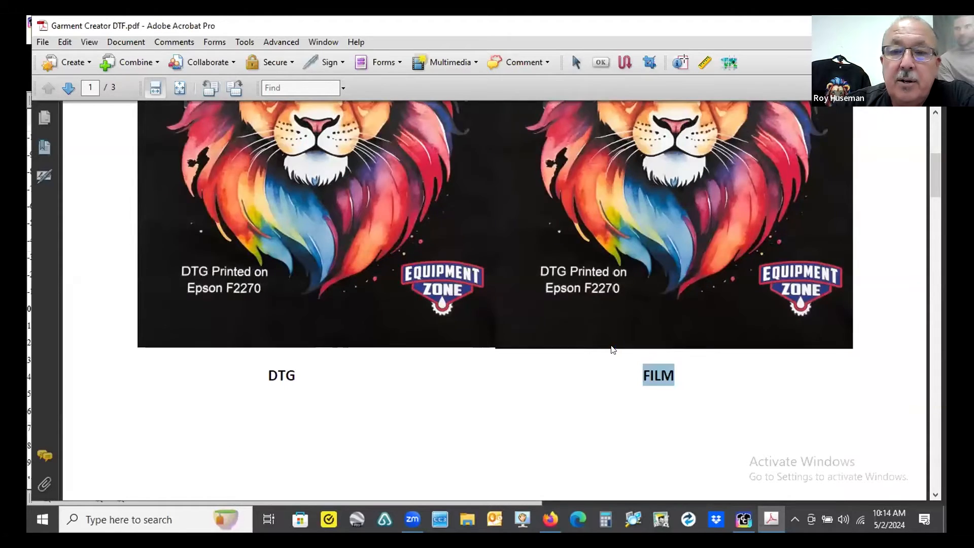
- Scroll through the second page to compare the DTG print with the Standard DTF and Standard DTF + Density prints
{"action": "scroll", "coordinate": [612, 350], "scroll_direction": "down", "scroll_amount": 10}
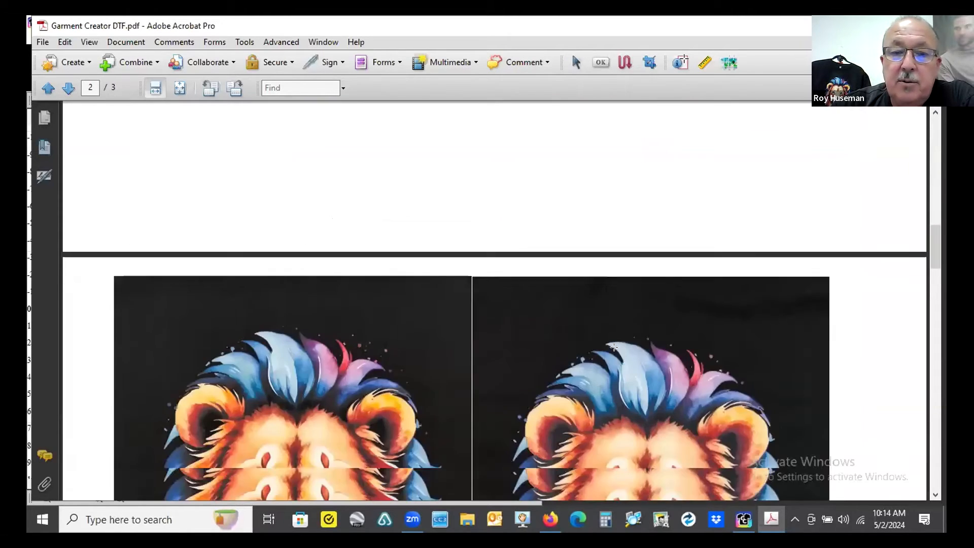
{"action": "scroll", "coordinate": [613, 347], "scroll_direction": "down", "scroll_amount": 10}
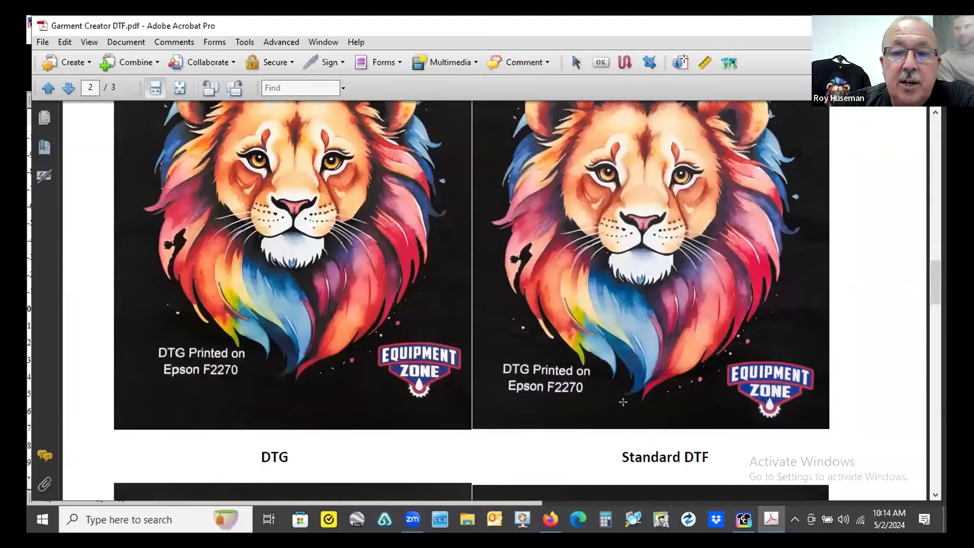
{"action": "scroll", "coordinate": [621, 366], "scroll_direction": "up", "scroll_amount": 2}
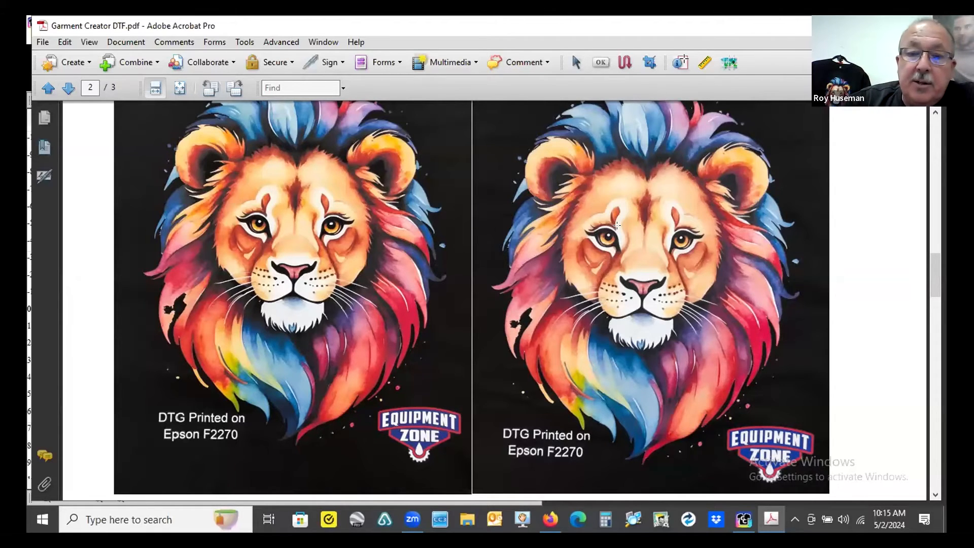
{"action": "scroll", "coordinate": [591, 219], "scroll_direction": "down", "scroll_amount": 5}
{"action": "scroll", "coordinate": [592, 219], "scroll_direction": "down", "scroll_amount": 5}
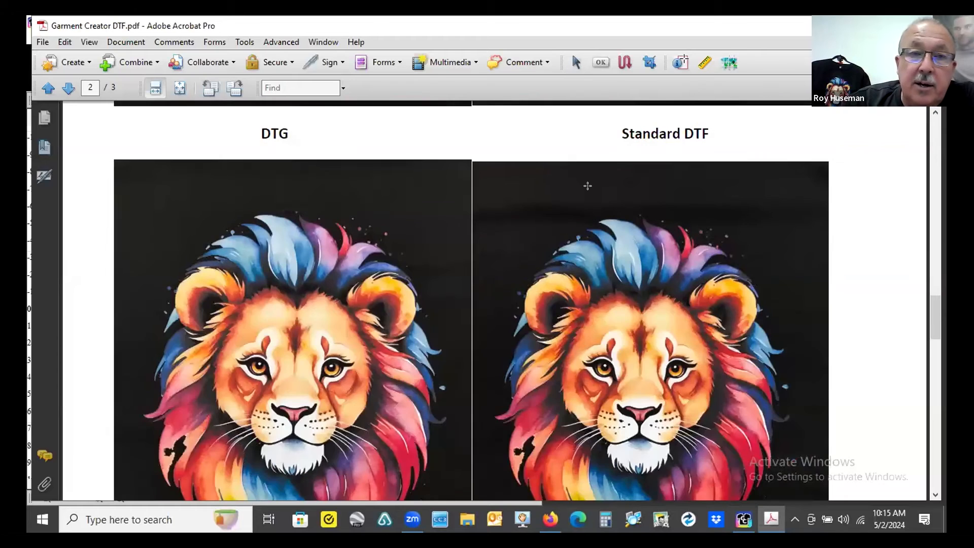
{"action": "scroll", "coordinate": [587, 185], "scroll_direction": "down", "scroll_amount": 2}
{"action": "scroll", "coordinate": [586, 196], "scroll_direction": "down", "scroll_amount": 3}
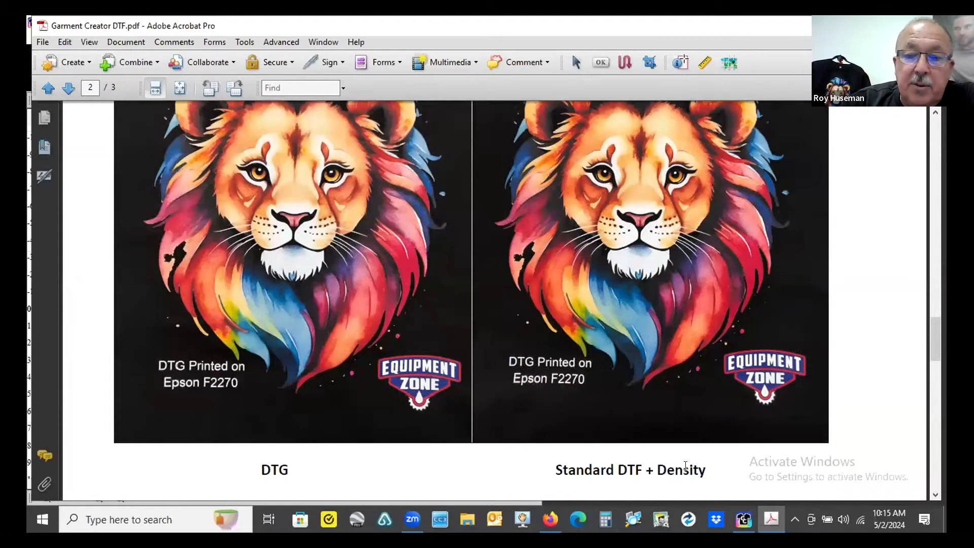
{"action": "scroll", "coordinate": [701, 472], "scroll_direction": "down", "scroll_amount": 1}
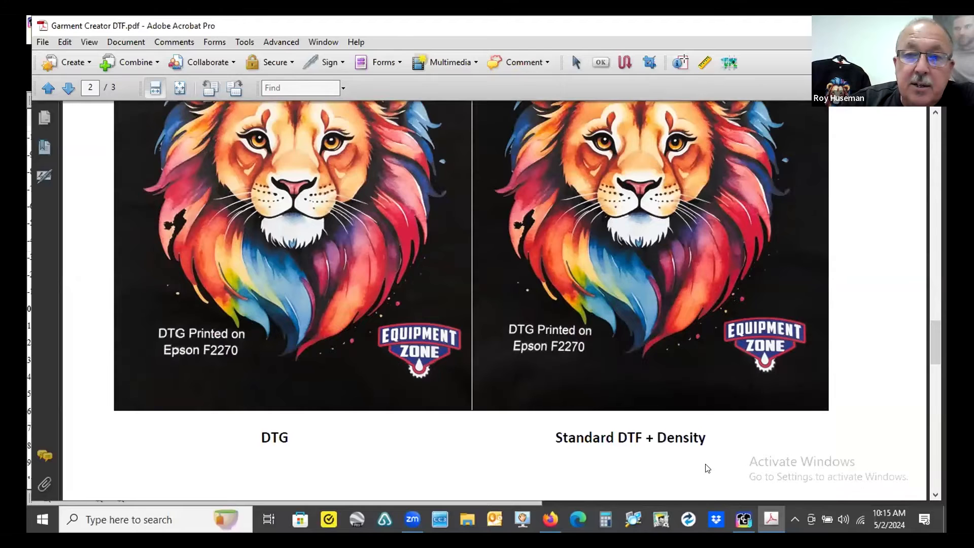
{"action": "scroll", "coordinate": [703, 461], "scroll_direction": "down", "scroll_amount": 1}
{"action": "scroll", "coordinate": [747, 359], "scroll_direction": "up", "scroll_amount": 4}
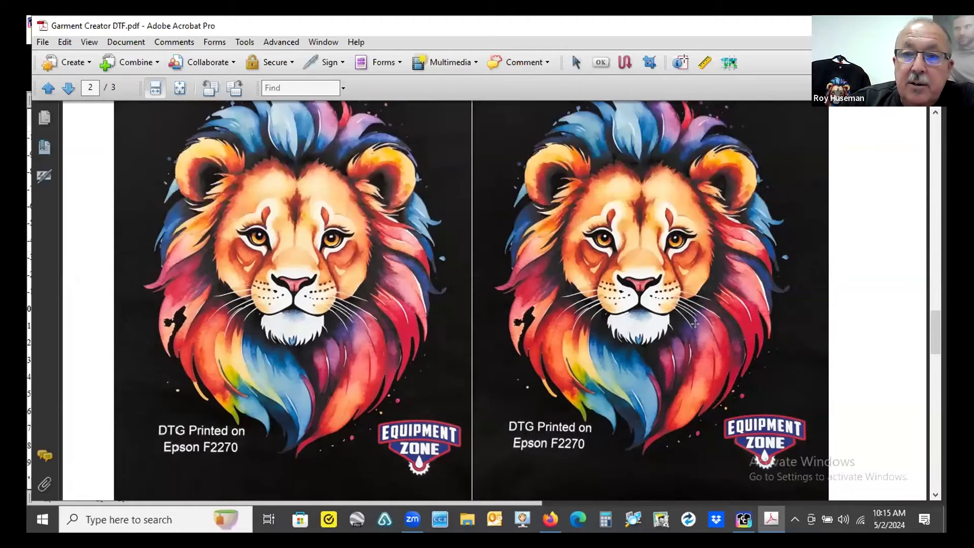
{"action": "scroll", "coordinate": [708, 390], "scroll_direction": "up", "scroll_amount": 2}
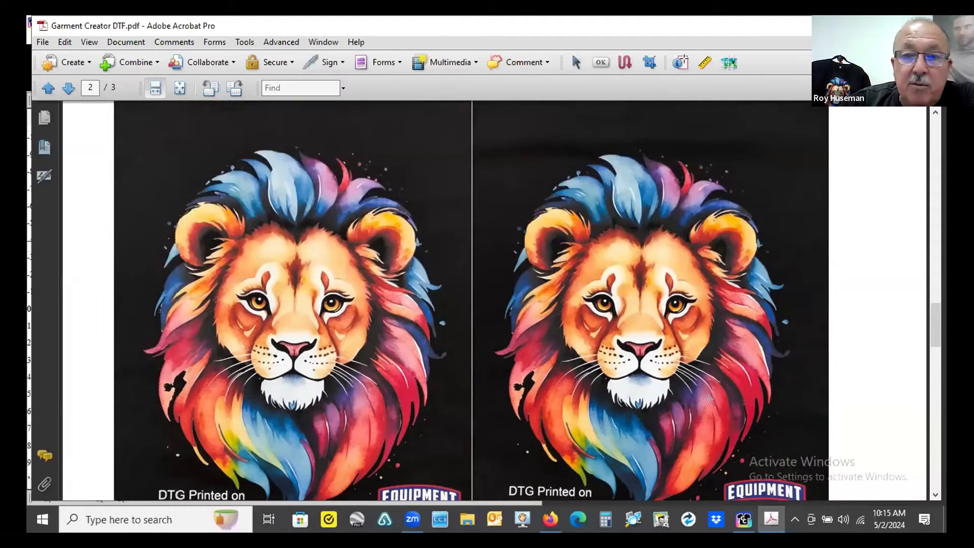
{"action": "scroll", "coordinate": [709, 399], "scroll_direction": "down", "scroll_amount": 1}
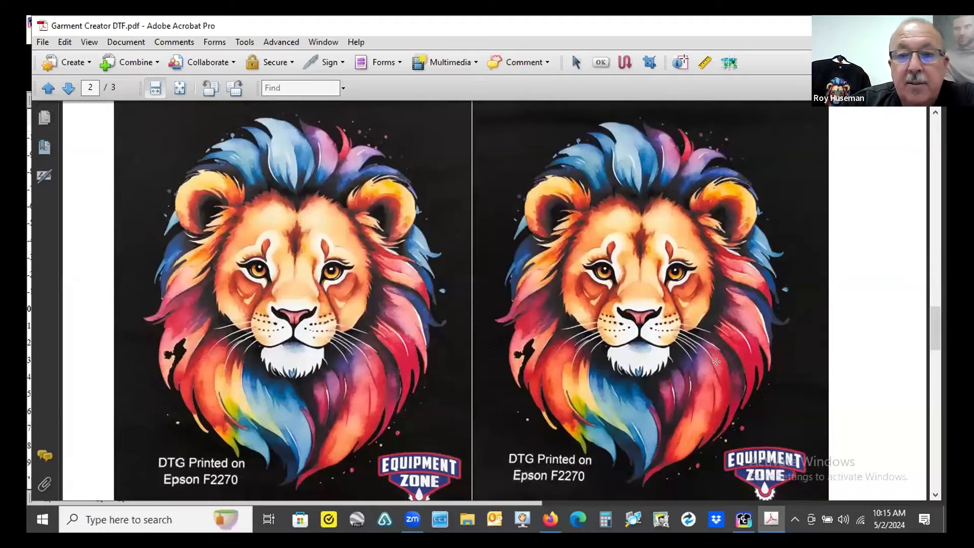
{"action": "scroll", "coordinate": [716, 361], "scroll_direction": "down", "scroll_amount": 1}
{"action": "scroll", "coordinate": [717, 363], "scroll_direction": "down", "scroll_amount": 1}
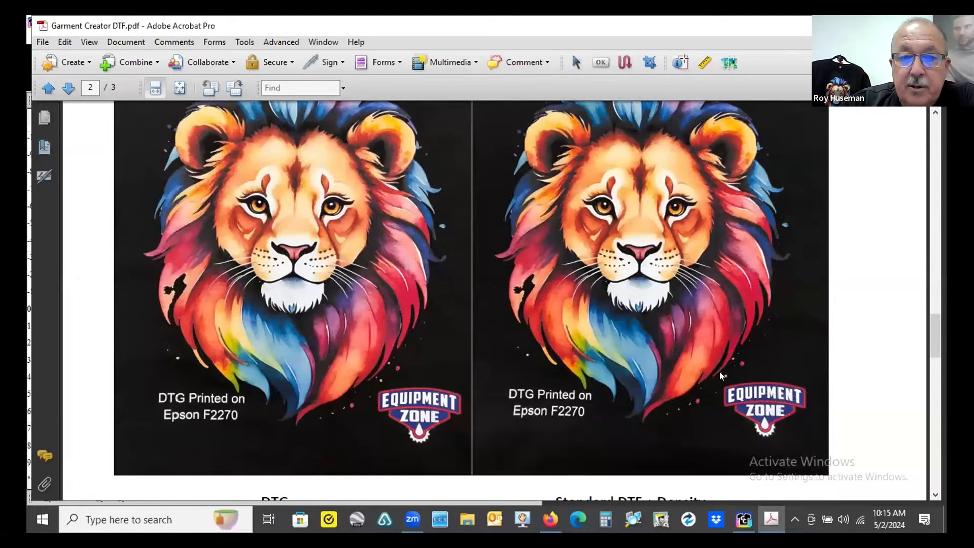
{"action": "scroll", "coordinate": [719, 373], "scroll_direction": "down", "scroll_amount": 10}
{"action": "scroll", "coordinate": [711, 359], "scroll_direction": "up", "scroll_amount": 10}
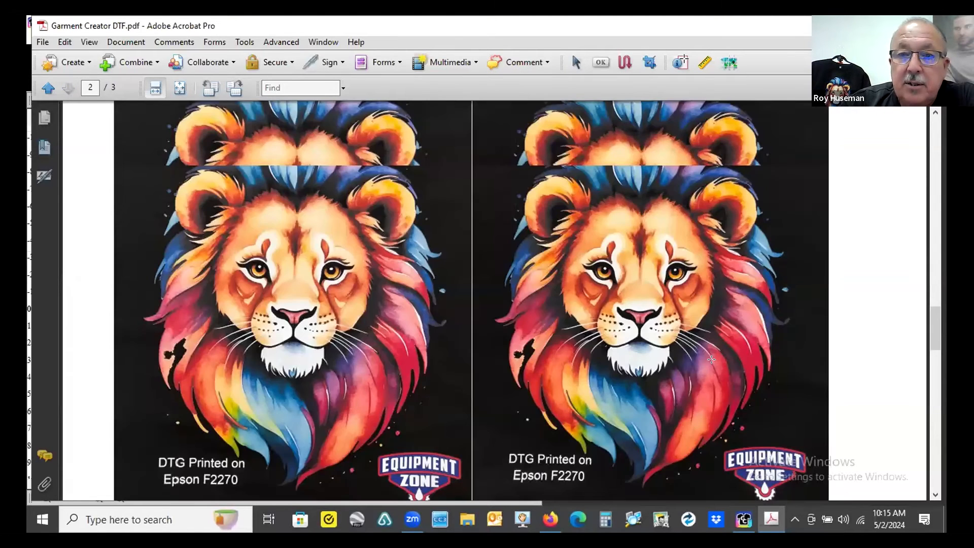
{"action": "scroll", "coordinate": [852, 111], "scroll_direction": "up", "scroll_amount": 2}
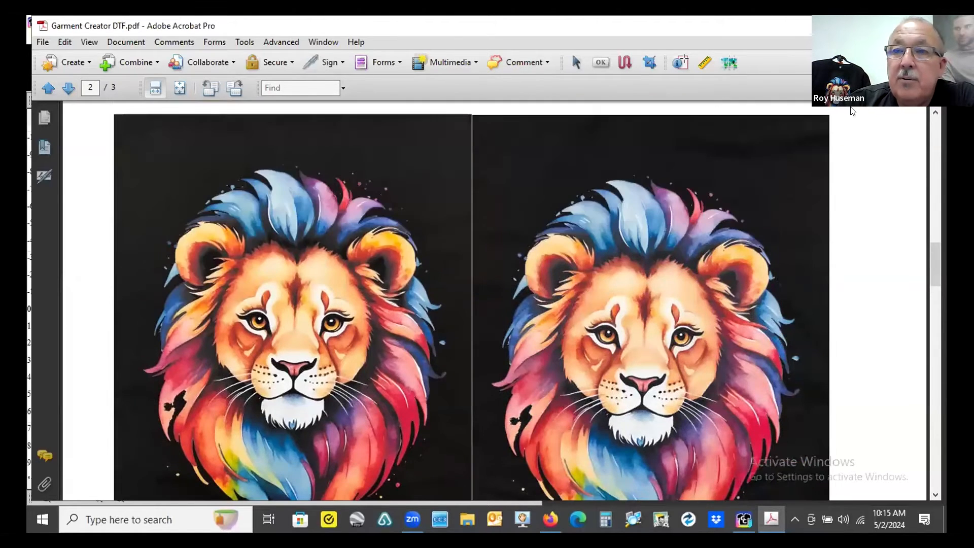
{"action": "scroll", "coordinate": [852, 110], "scroll_direction": "up", "scroll_amount": 5}
- Return to Garment Creator 2 and zoom out on the lion design layout
{"action": "left_click", "coordinate": [928, 24]}
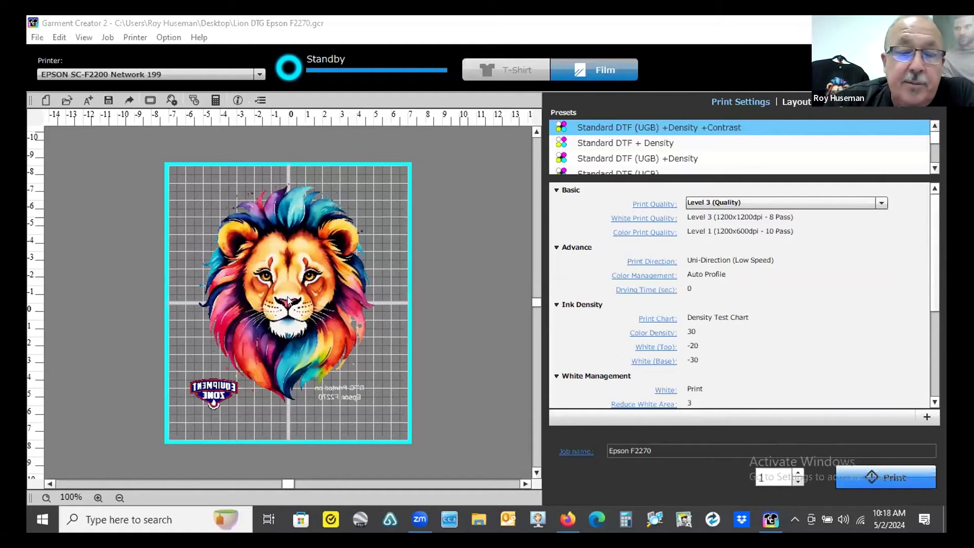
{"action": "scroll", "coordinate": [640, 266], "scroll_direction": "down", "scroll_amount": 1}
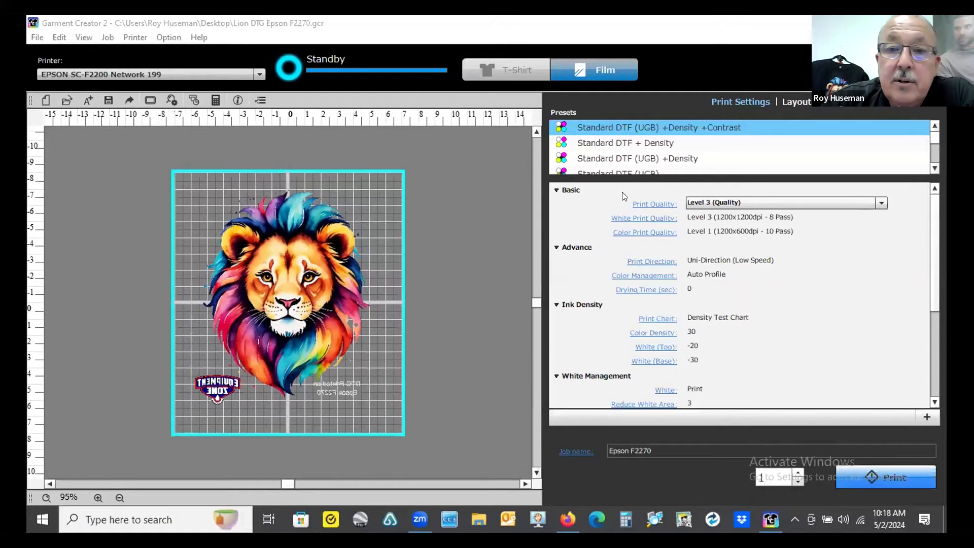
{"action": "scroll", "coordinate": [624, 196], "scroll_direction": "down", "scroll_amount": 1}
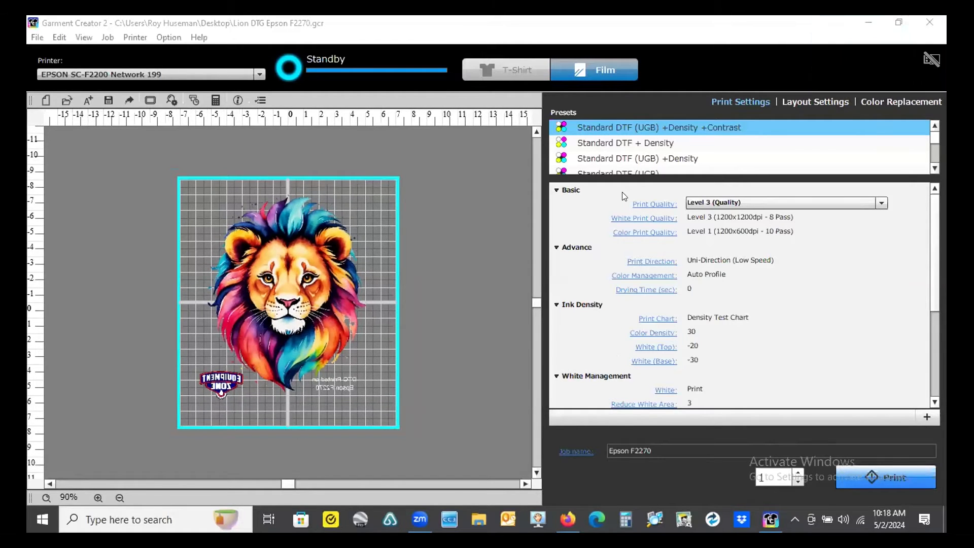